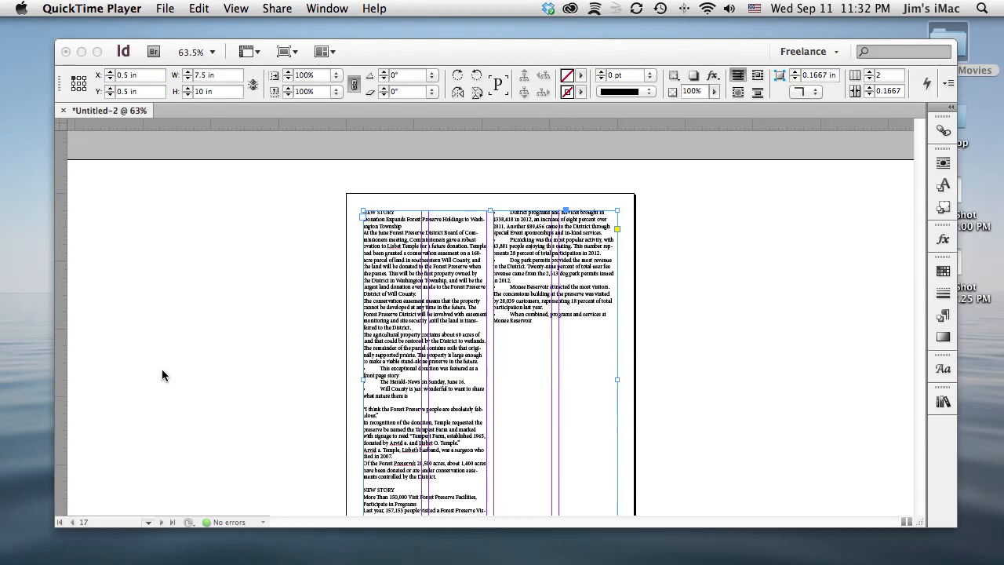
# Delete the "NEW STORY" line at the beginning of the text
pyautogui.click(236, 324)
pyautogui.press('z')
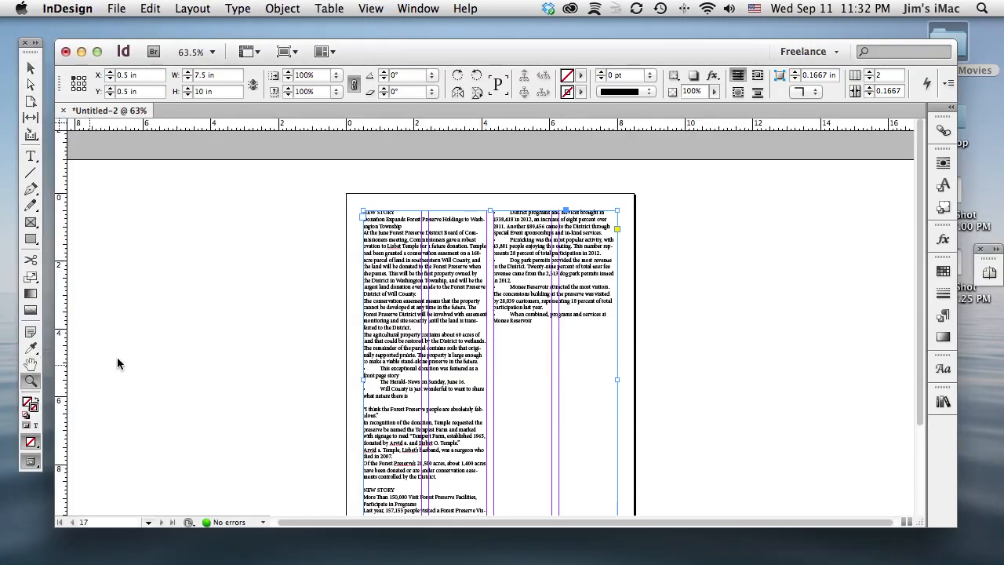
pyautogui.moveTo(345, 206); pyautogui.dragTo(635, 328)
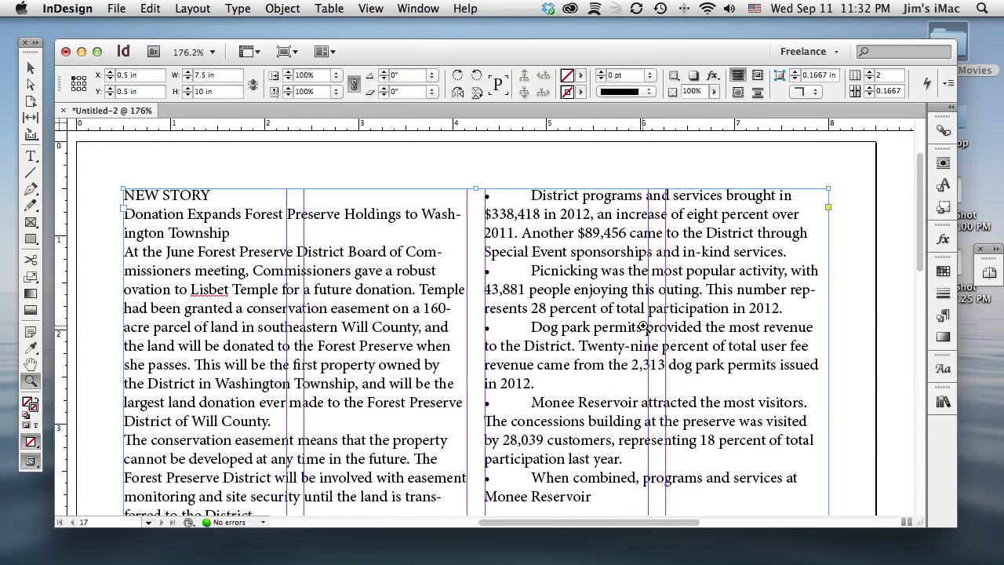
pyautogui.click(31, 156)
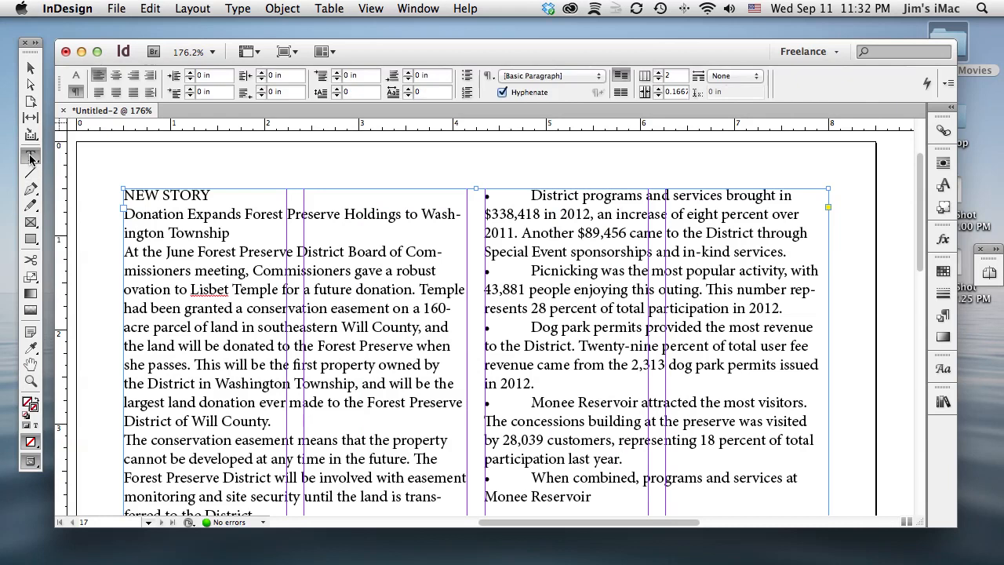
pyautogui.click(156, 190)
pyautogui.tripleClick(155, 190)
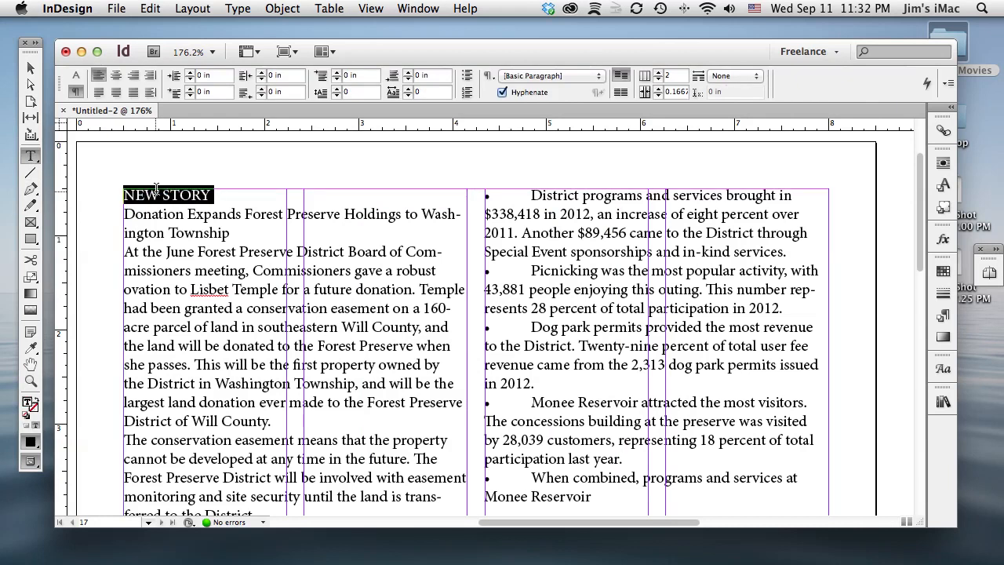
pyautogui.press('BackSpace')
# Set the headline "Donation Expands Forest Preserve Holdings to Washington Township" in Proxima Nova Bold
pyautogui.tripleClick(112, 196)
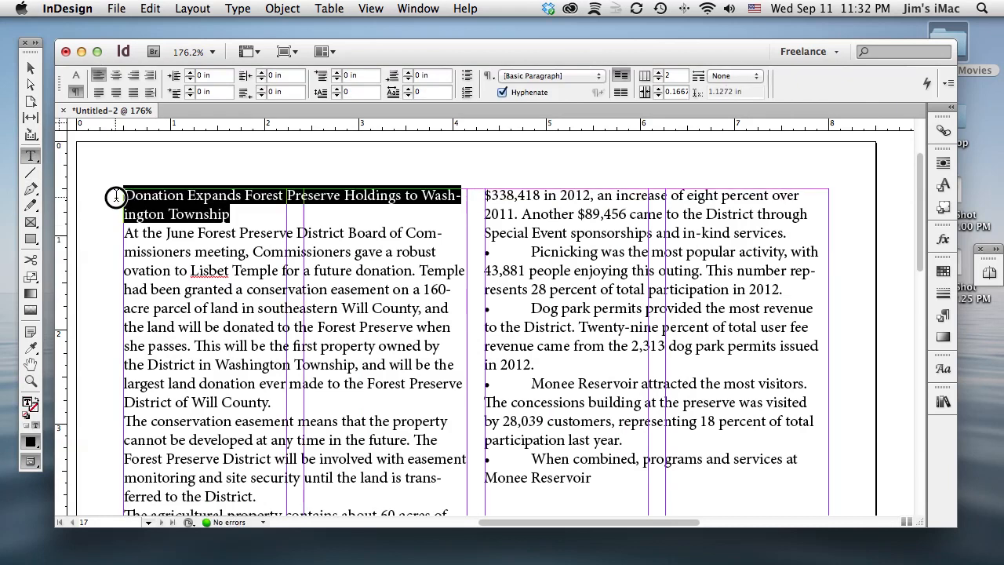
pyautogui.moveTo(364, 53); pyautogui.dragTo(371, 141)
pyautogui.click(83, 163)
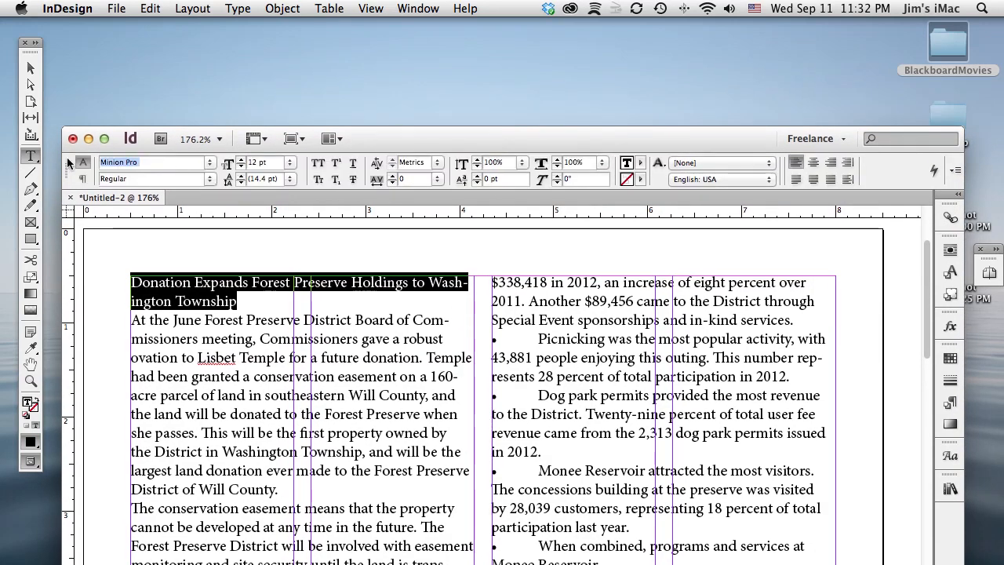
pyautogui.write('Proxima Nova')
pyautogui.press('Return')
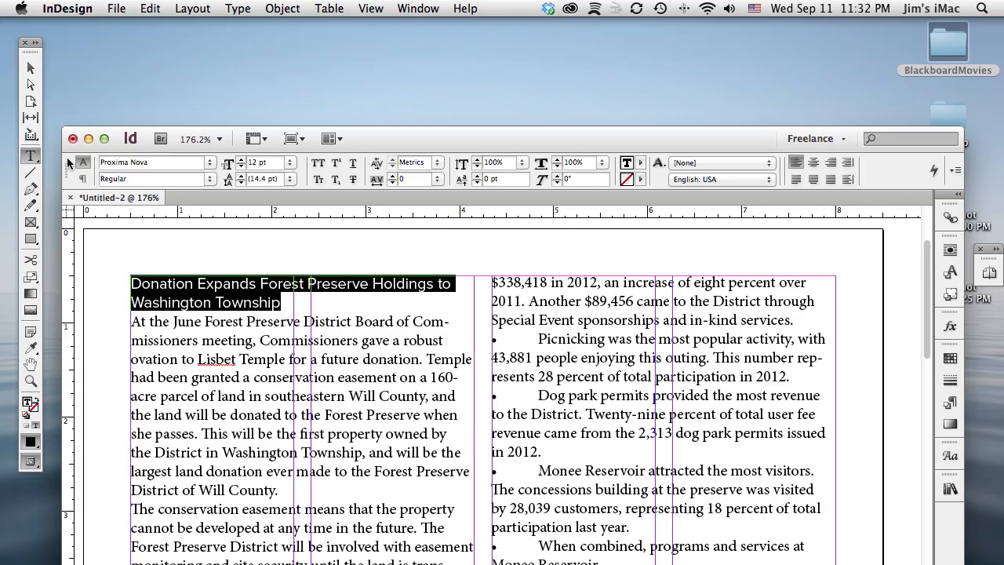
pyautogui.press('Tab')
pyautogui.write('B')
pyautogui.press('Return')
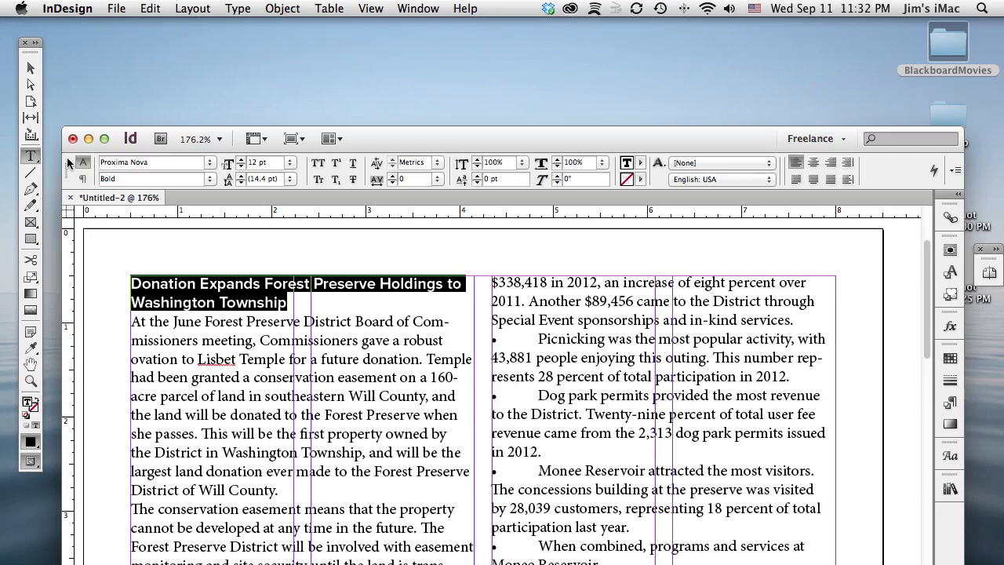
# Set the selected headline's font size to 17 pt and its leading to 17 pt
pyautogui.click(242, 160)
pyautogui.click(241, 160)
pyautogui.click(241, 160)
pyautogui.click(242, 160)
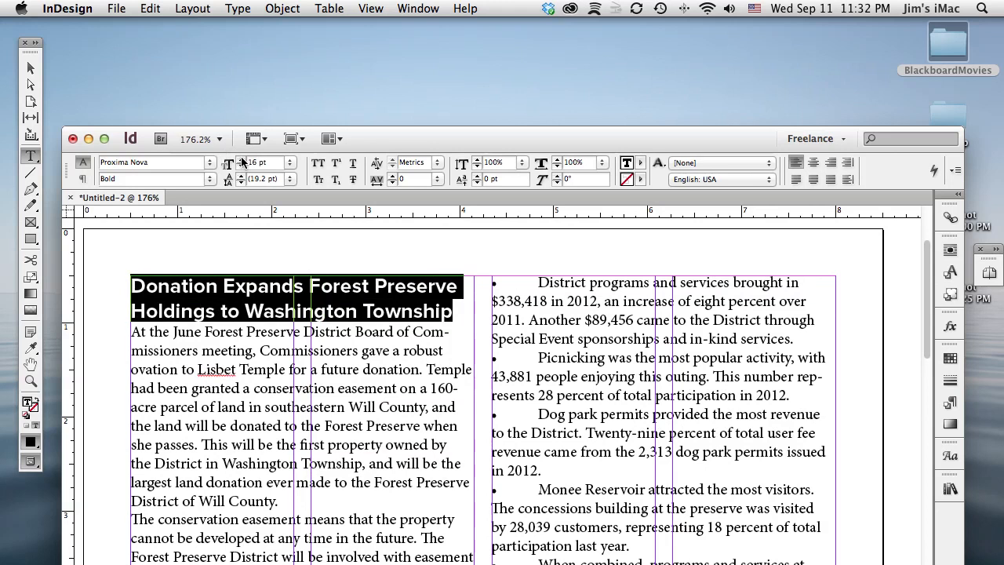
pyautogui.click(242, 160)
pyautogui.click(241, 181)
pyautogui.click(241, 181)
pyautogui.click(241, 181)
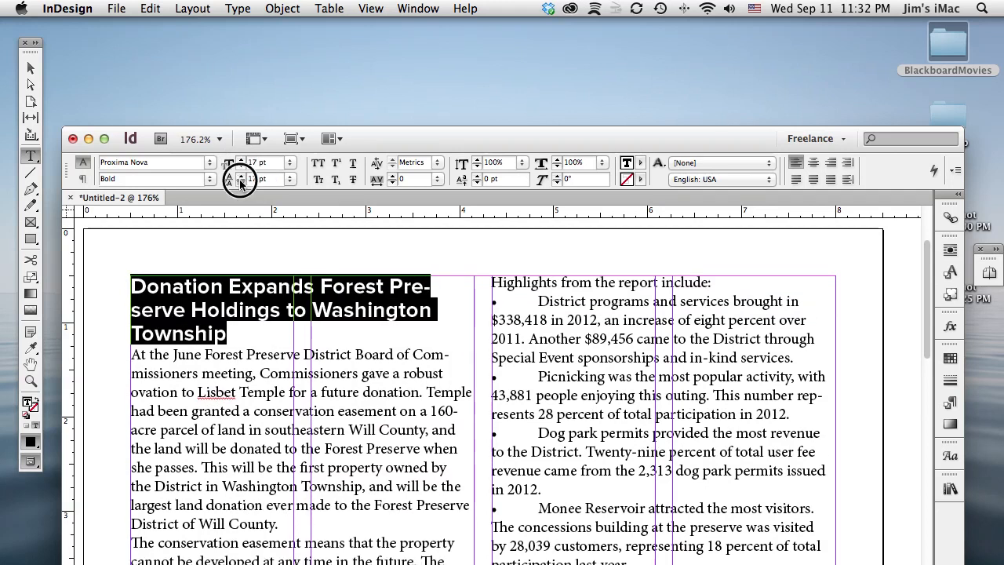
pyautogui.click(241, 181)
# Turn off hyphenation for the headline and set its font size to 18 pt with 19 pt leading
pyautogui.click(83, 179)
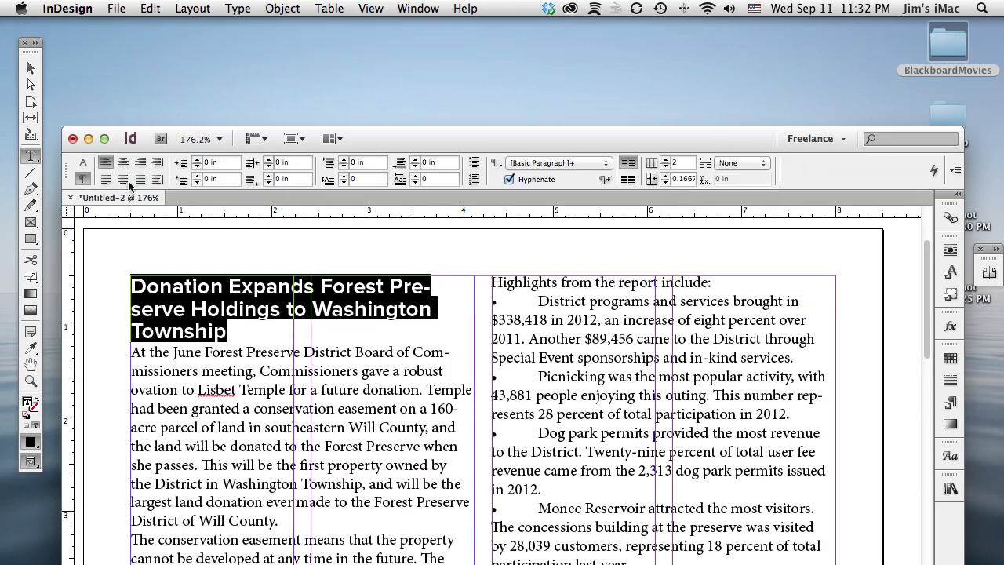
pyautogui.click(509, 180)
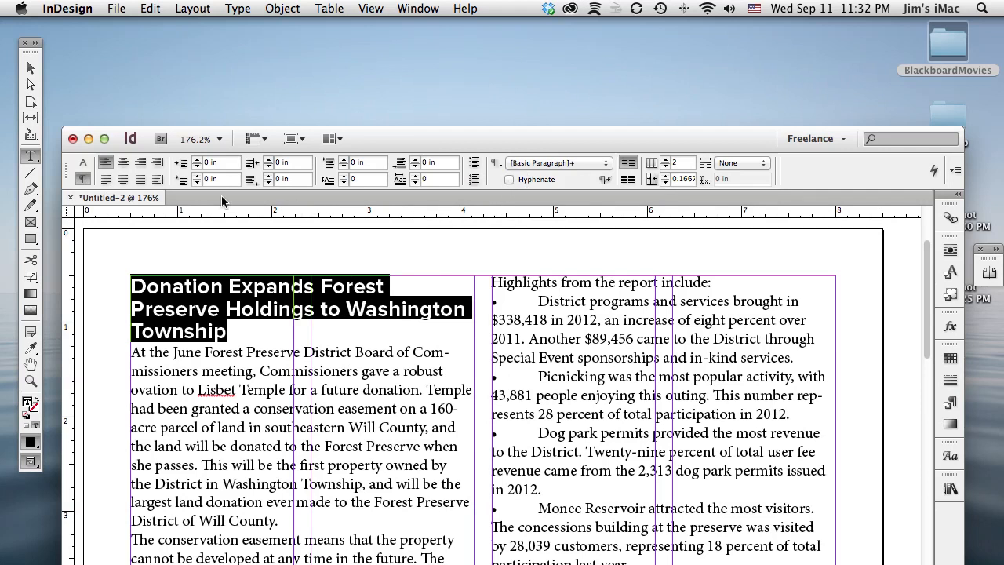
pyautogui.click(83, 162)
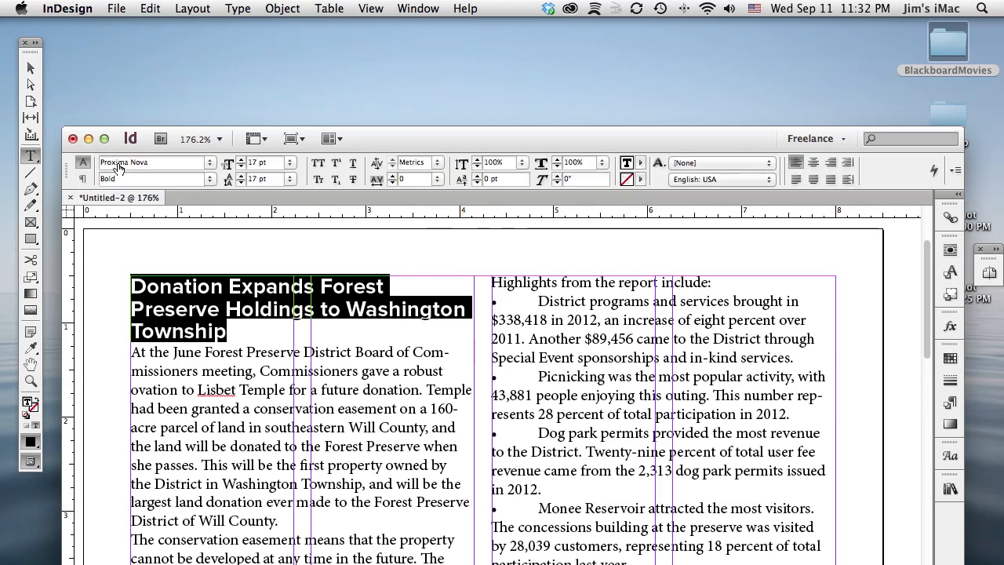
pyautogui.click(240, 159)
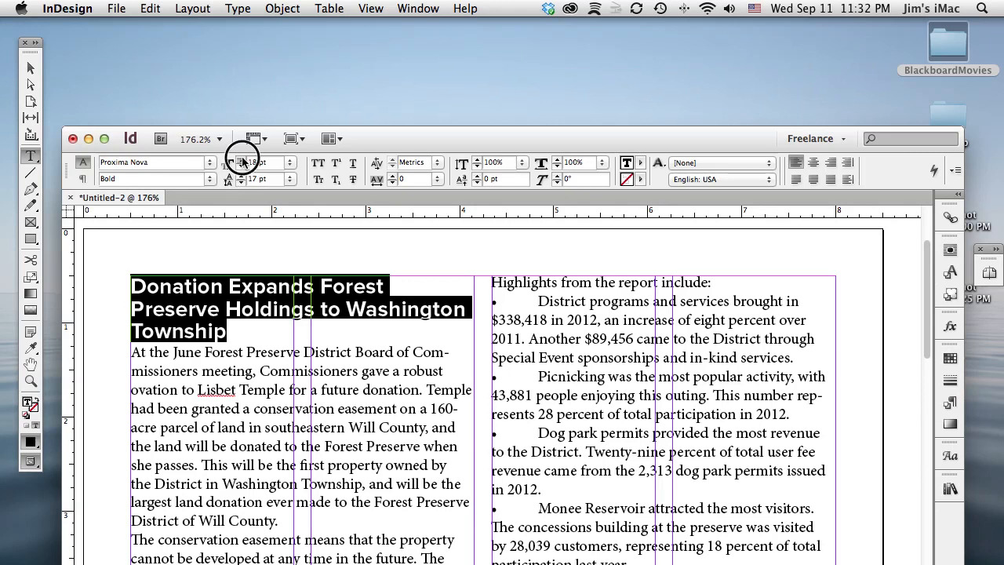
pyautogui.click(240, 175)
pyautogui.click(241, 177)
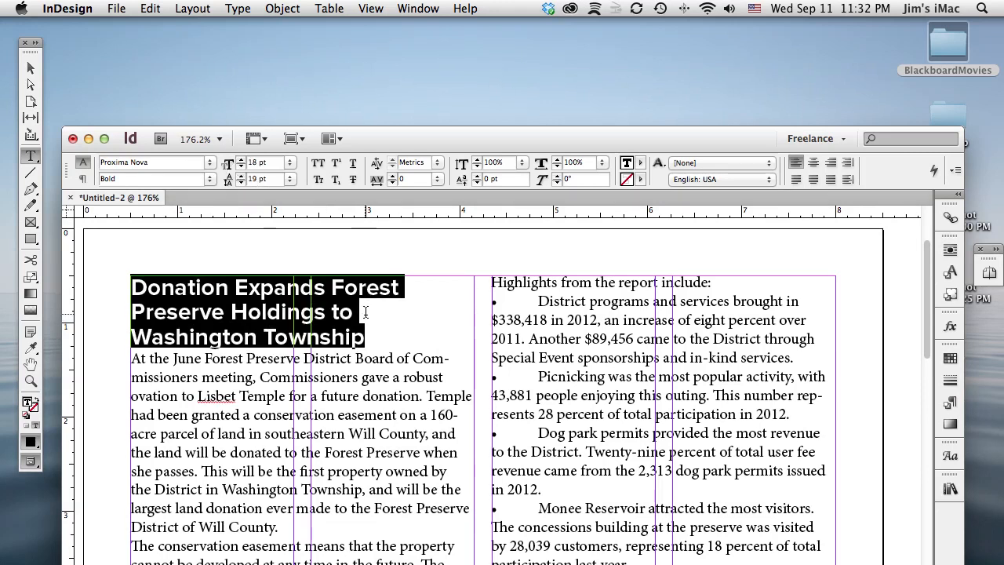
# Reselect the full three-line headline and display the document's paragraph styles
pyautogui.click(338, 310)
pyautogui.moveTo(365, 339); pyautogui.dragTo(125, 286)
pyautogui.click(331, 322)
pyautogui.moveTo(365, 339); pyautogui.dragTo(127, 288)
pyautogui.moveTo(641, 139); pyautogui.dragTo(620, 35)
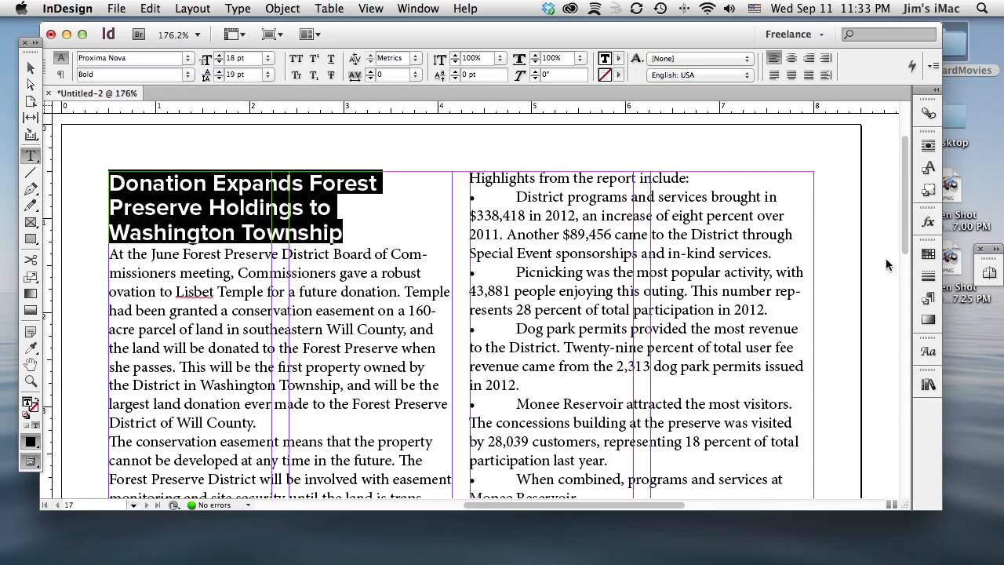
pyautogui.click(418, 8)
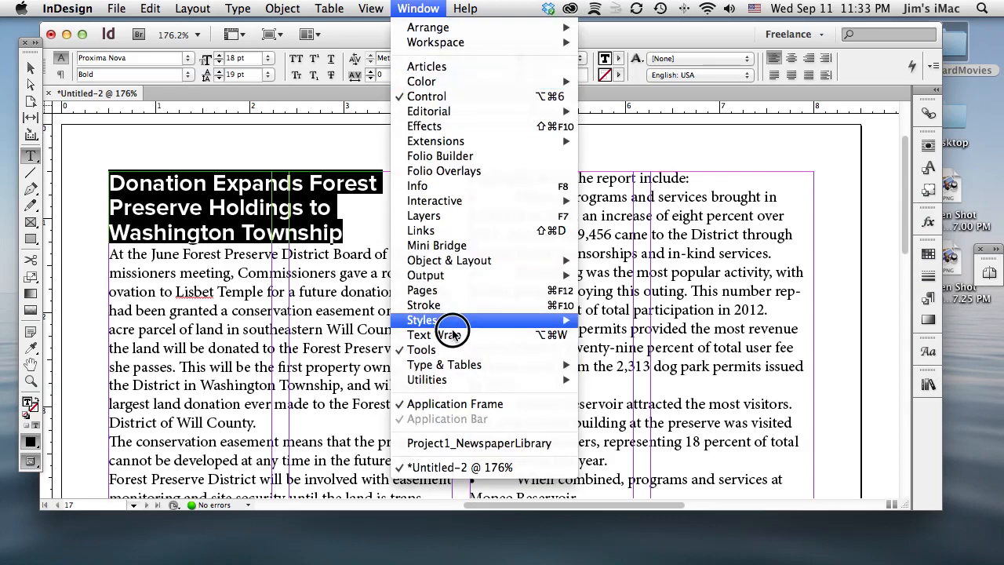
pyautogui.moveTo(450, 321)
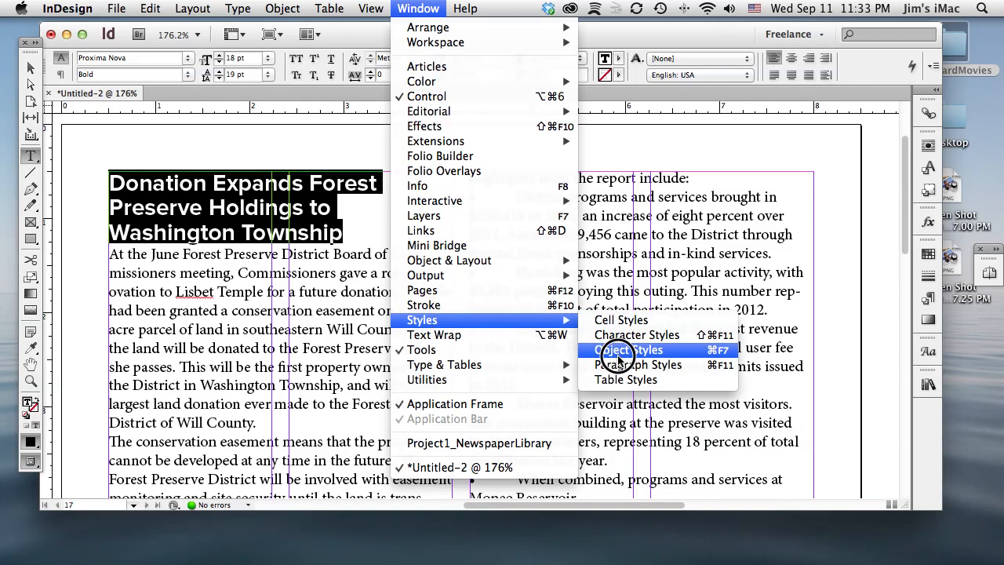
pyautogui.click(620, 366)
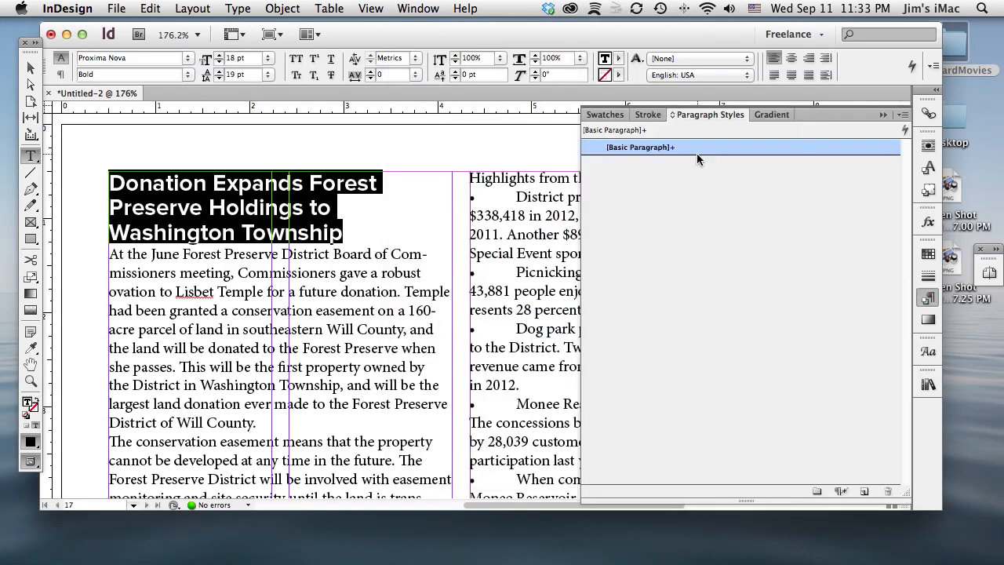
pyautogui.moveTo(648, 153)
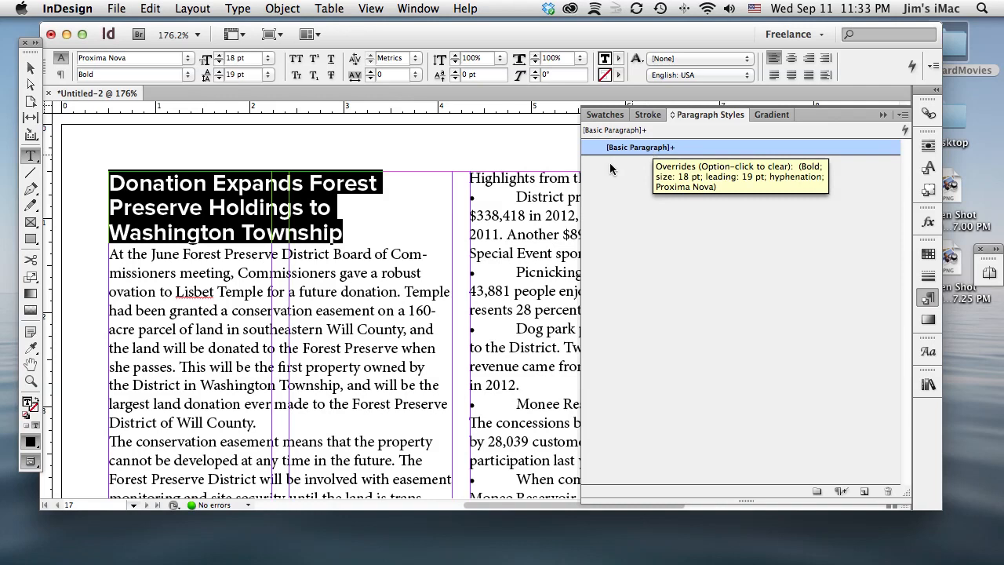
# Start a new paragraph style from the fully selected headline and name it Headline 1
pyautogui.click(313, 208)
pyautogui.moveTo(344, 233); pyautogui.dragTo(120, 191)
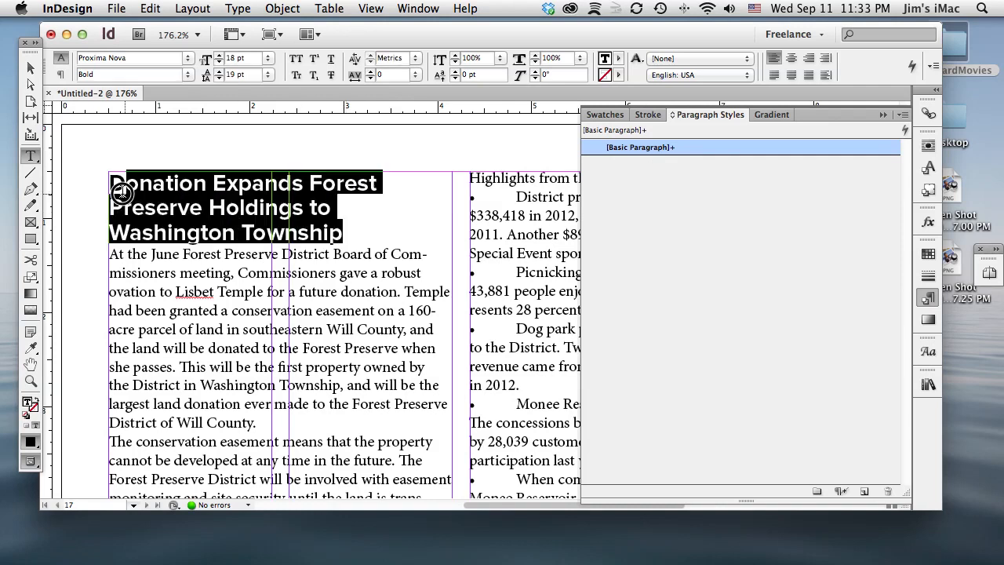
pyautogui.click(212, 205)
pyautogui.moveTo(343, 232); pyautogui.dragTo(102, 181)
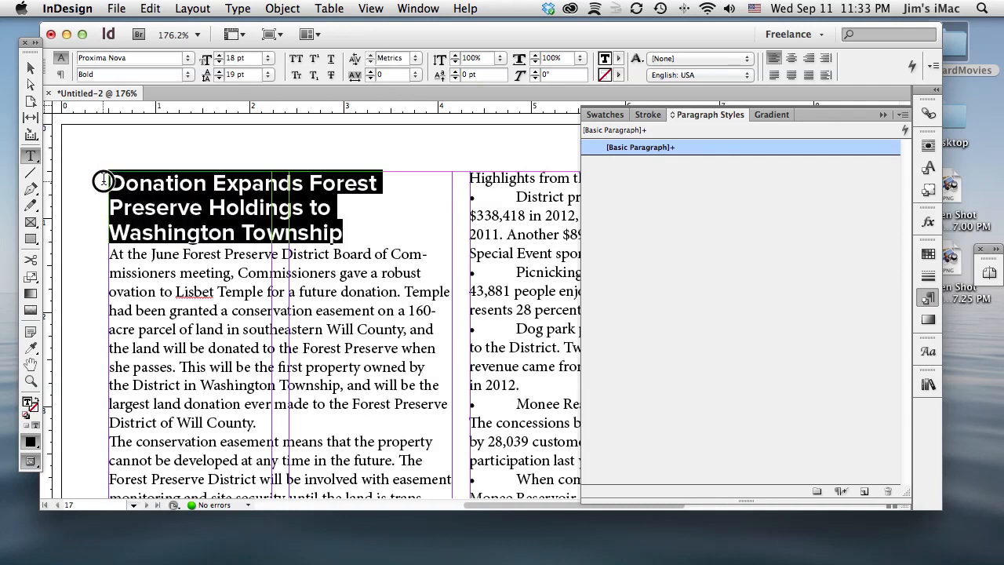
pyautogui.click(901, 115)
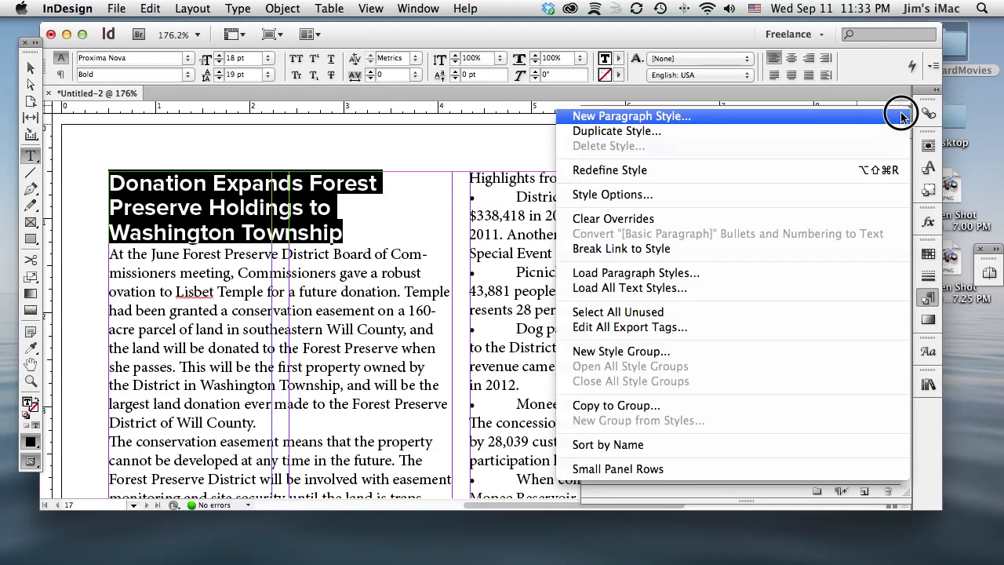
pyautogui.click(694, 117)
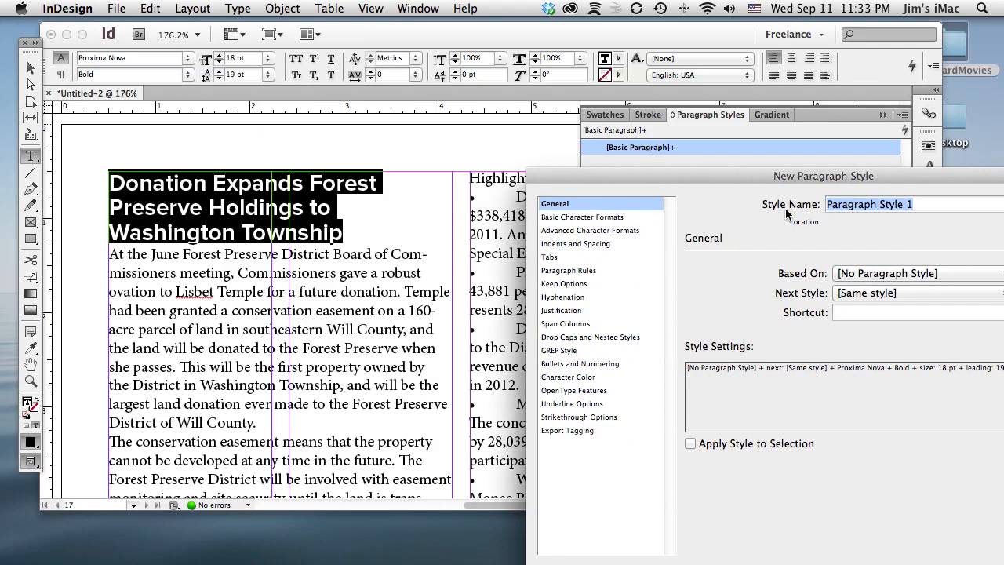
pyautogui.write('Headline')
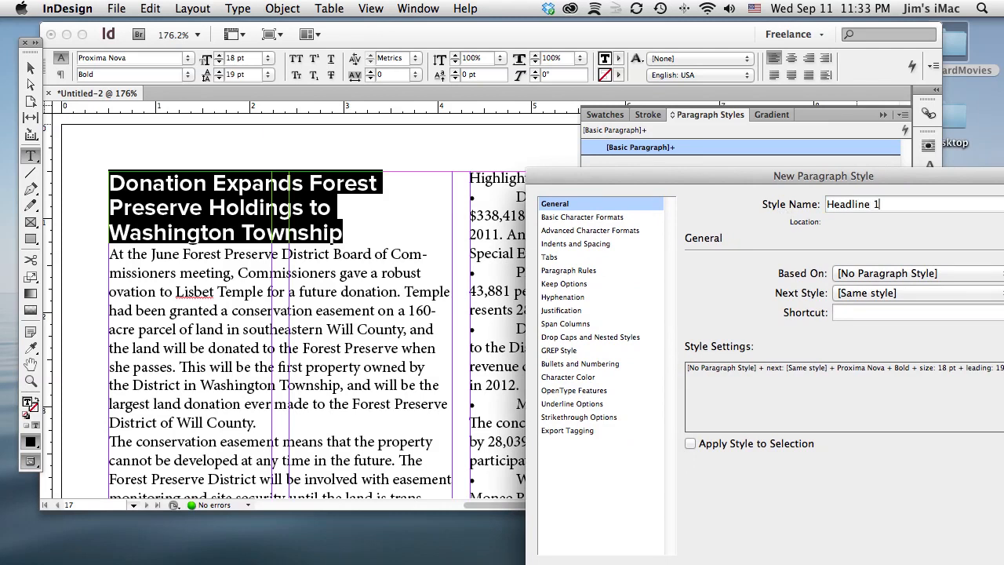
# Base the Headline 1 style on [No Paragraph Style], have it applied to the selection, and save it
pyautogui.moveTo(846, 179); pyautogui.dragTo(646, 100)
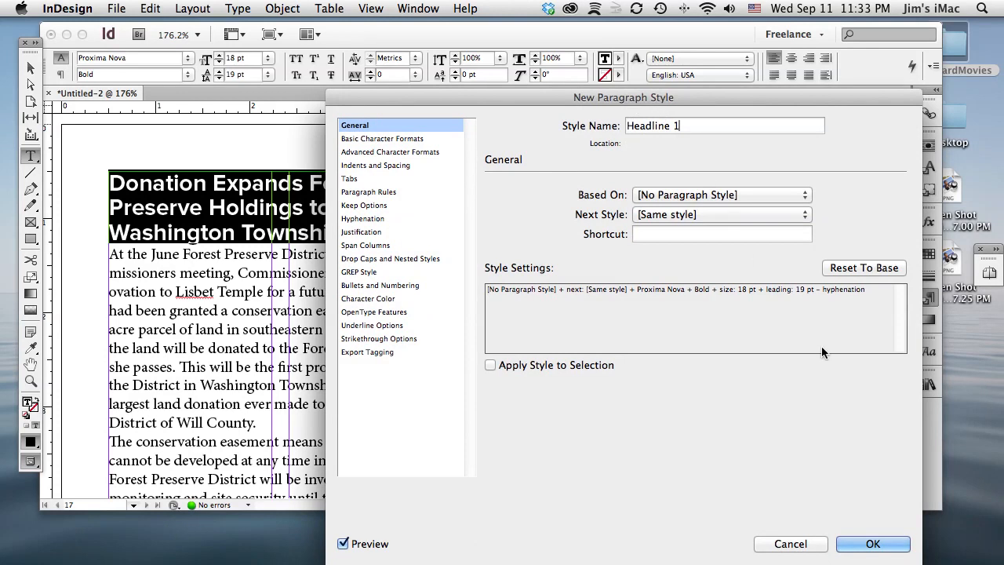
pyautogui.click(657, 198)
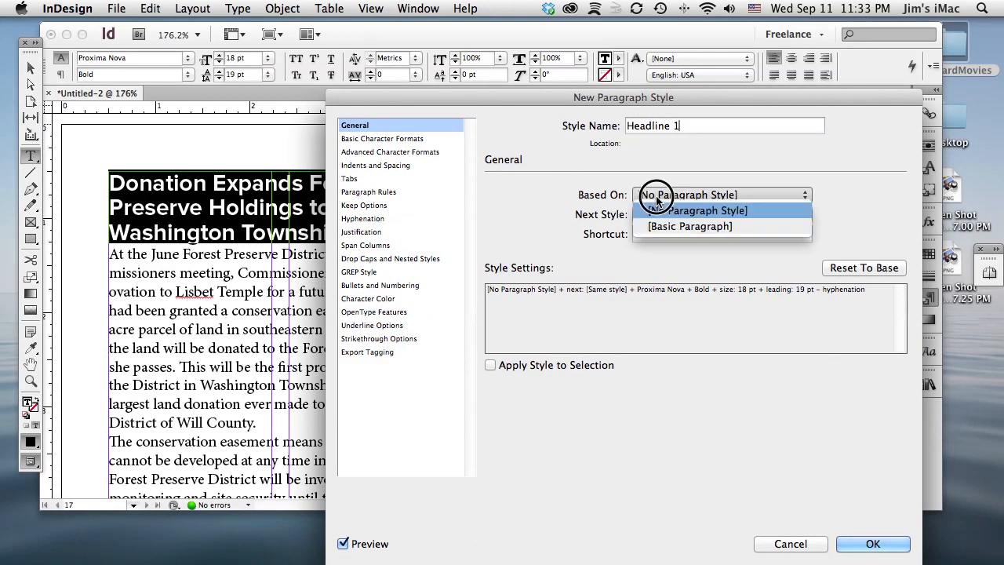
pyautogui.click(659, 209)
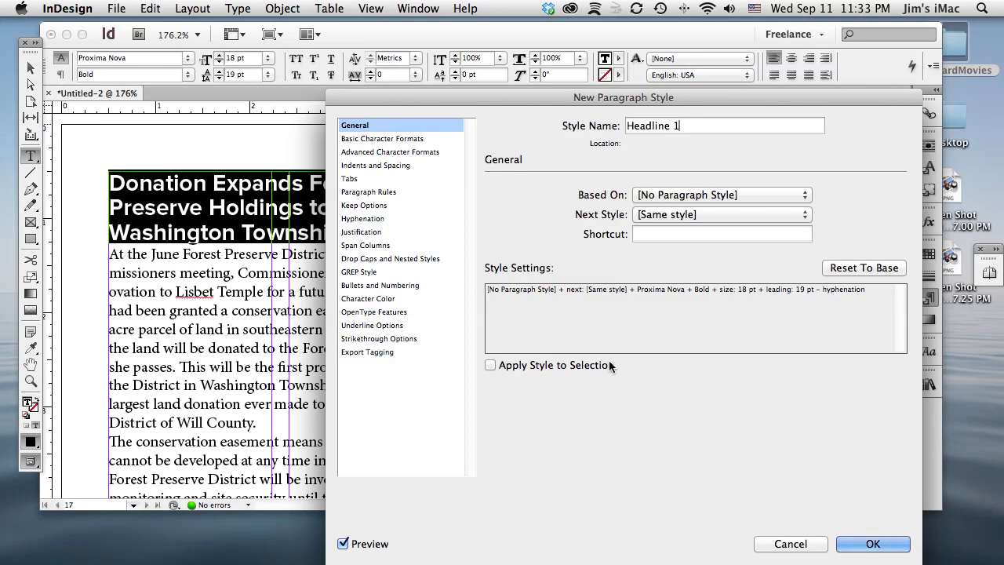
pyautogui.click(489, 364)
pyautogui.click(878, 545)
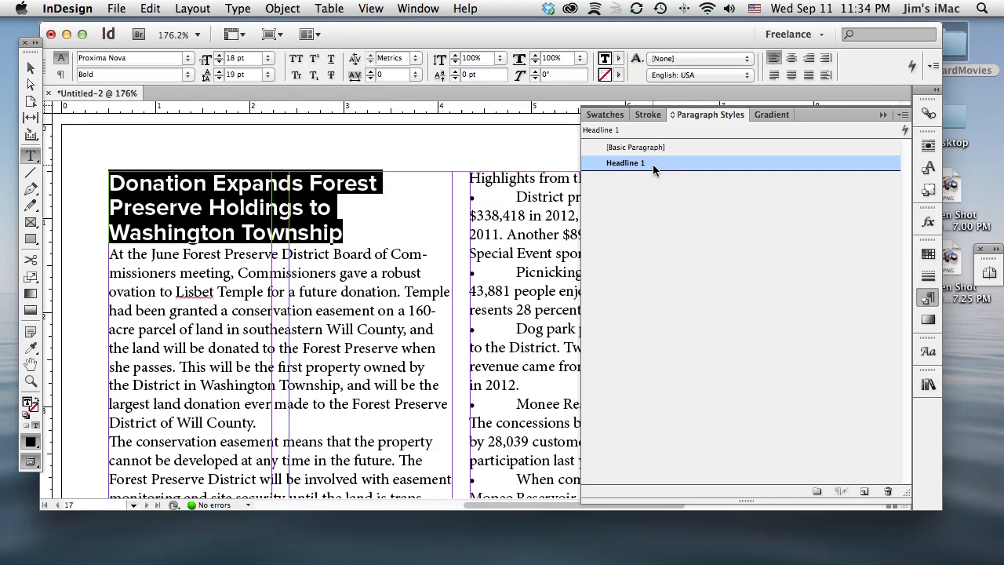
# Set the first body paragraph below the headline to 11 pt with 14 pt leading
pyautogui.click(330, 310)
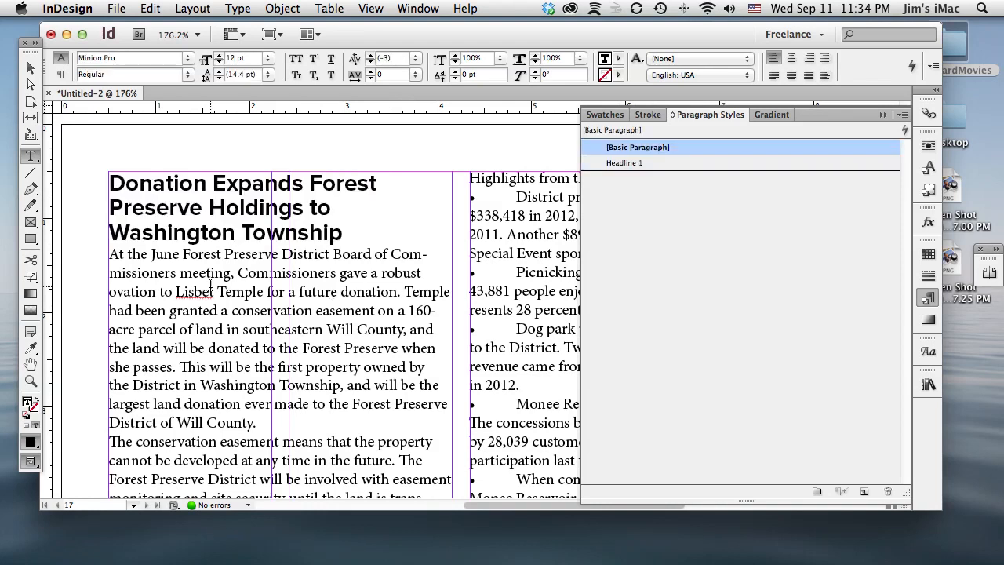
pyautogui.scroll(-1, 211, 284)
pyautogui.moveTo(110, 223); pyautogui.dragTo(407, 382)
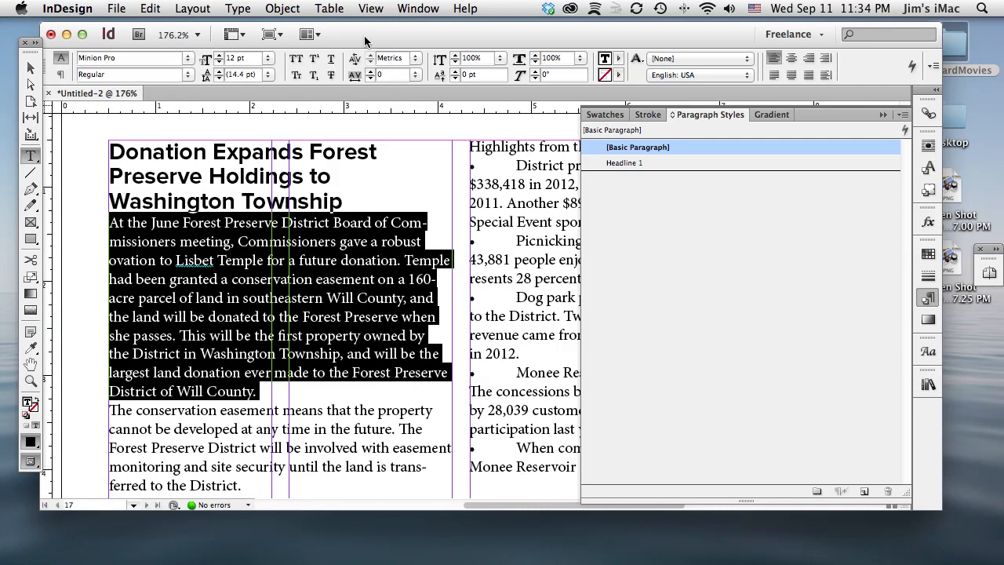
pyautogui.moveTo(370, 36); pyautogui.dragTo(372, 138)
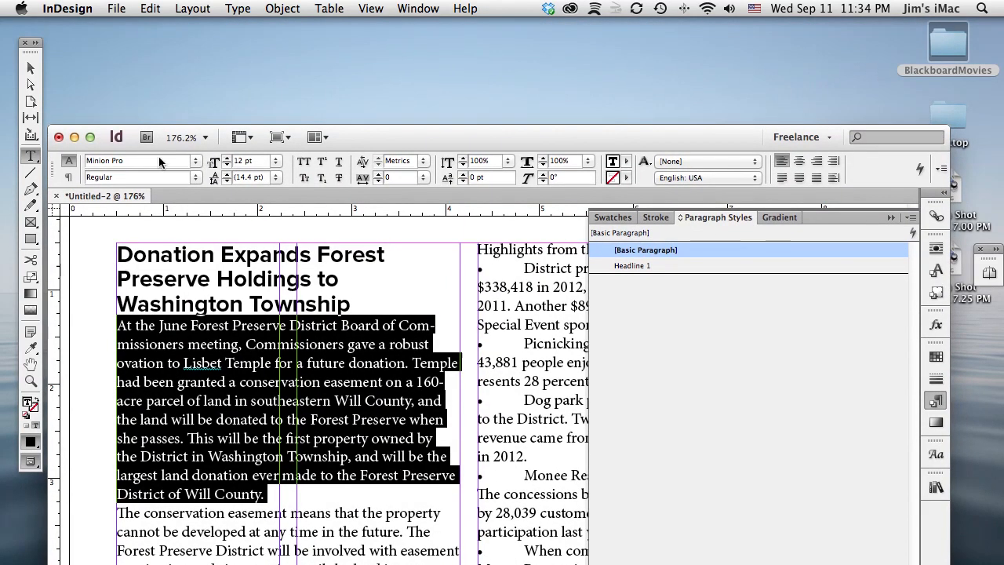
pyautogui.click(226, 164)
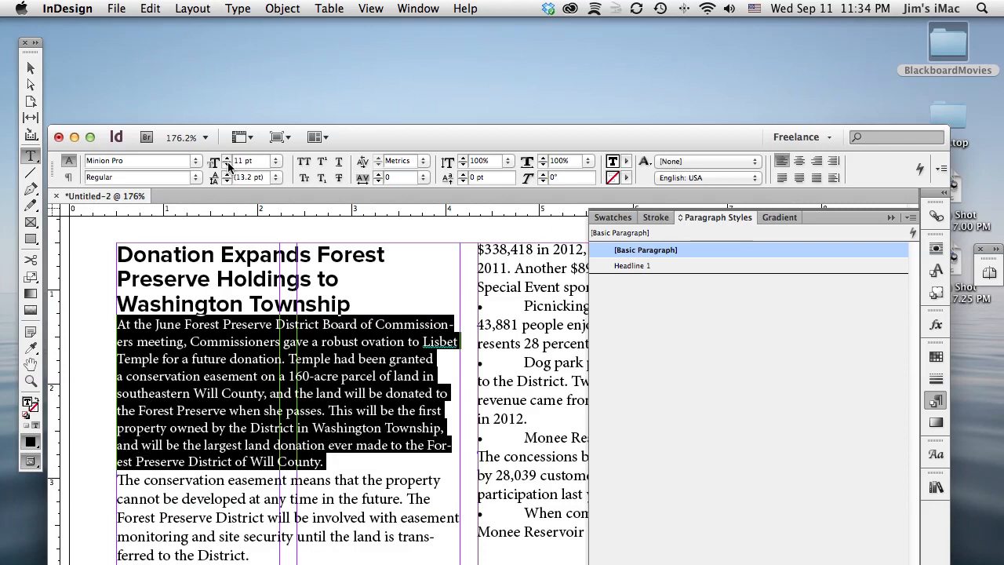
pyautogui.click(226, 181)
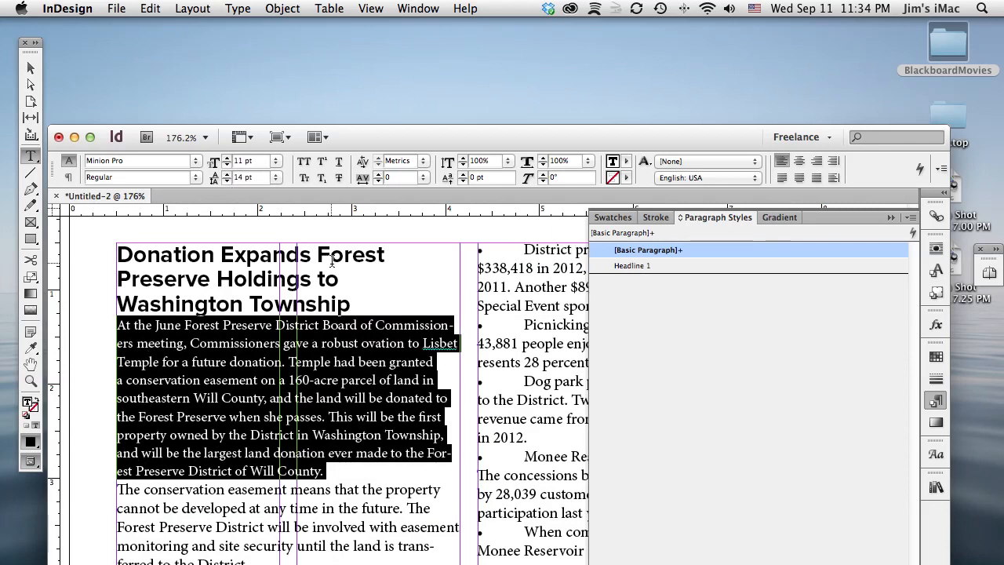
# Turn off hyphenation for the first body paragraph below the headline
pyautogui.click(69, 177)
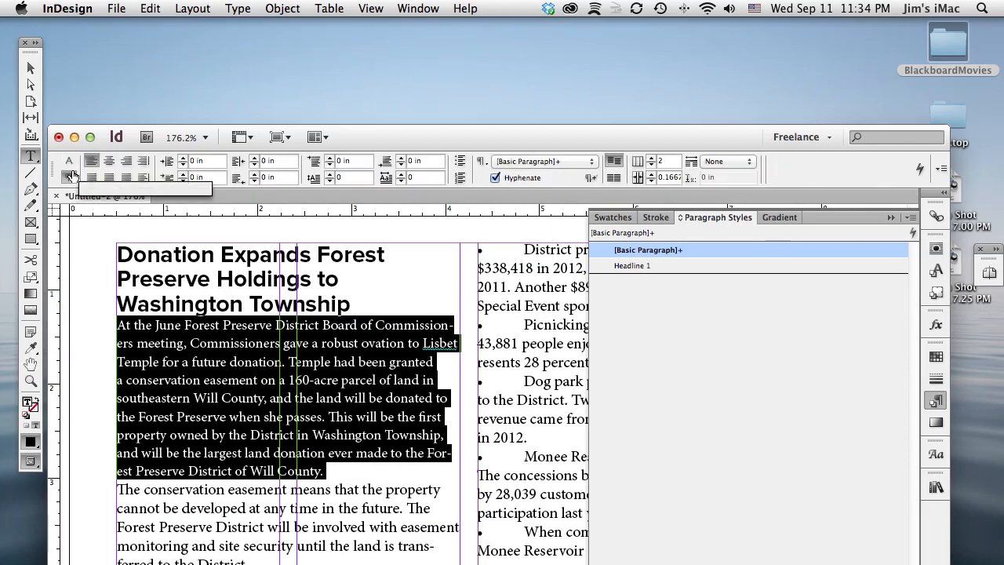
pyautogui.click(495, 178)
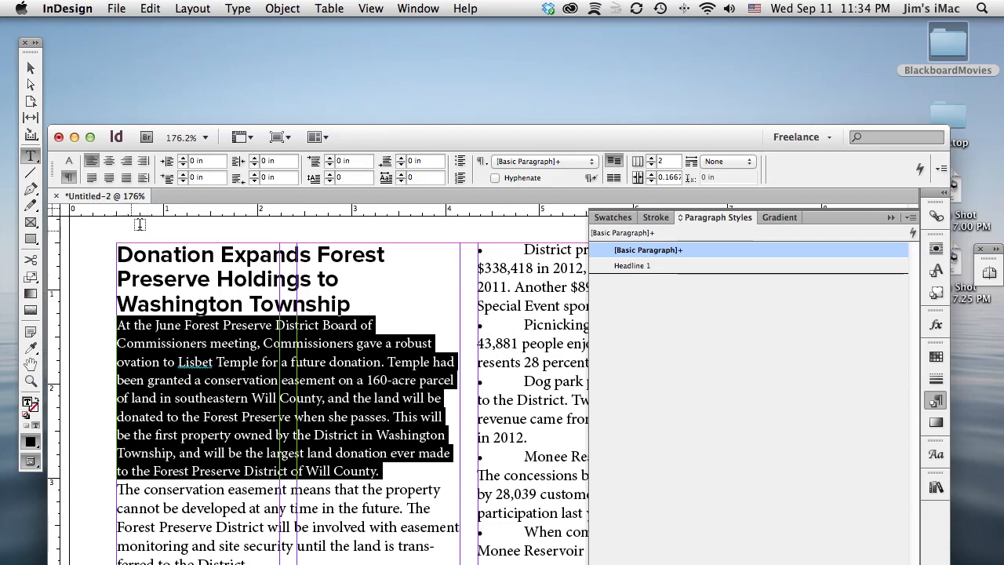
# Try a 0.25 in first-line indent on the first body paragraph and return it to 0 in
pyautogui.click(184, 175)
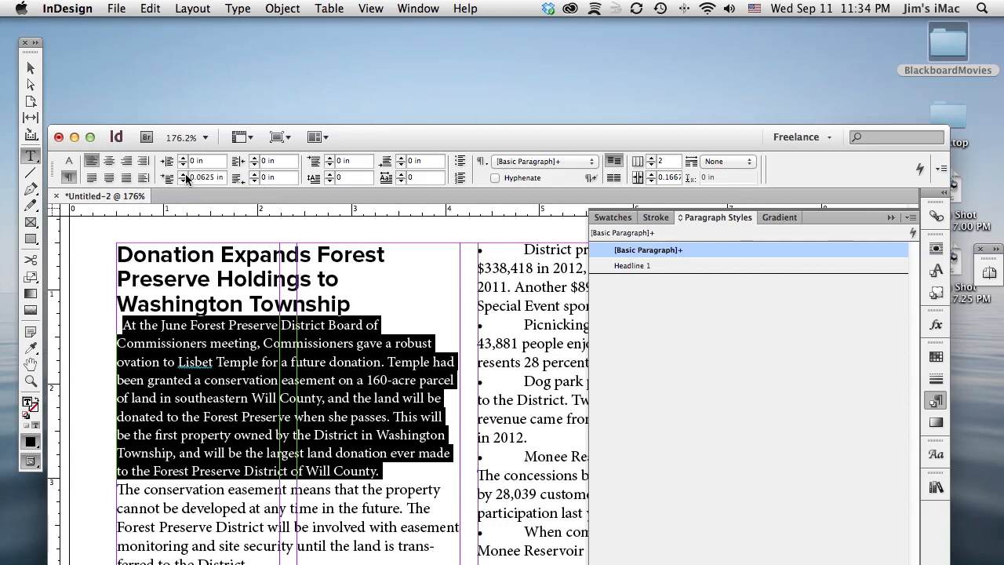
pyautogui.click(183, 175)
pyautogui.click(184, 175)
pyautogui.click(183, 175)
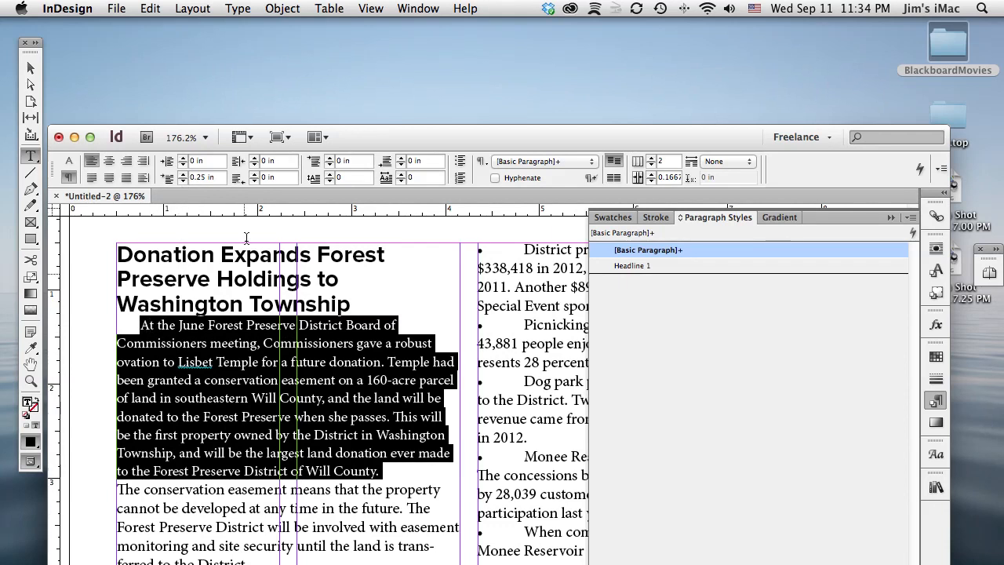
pyautogui.click(182, 180)
pyautogui.click(182, 180)
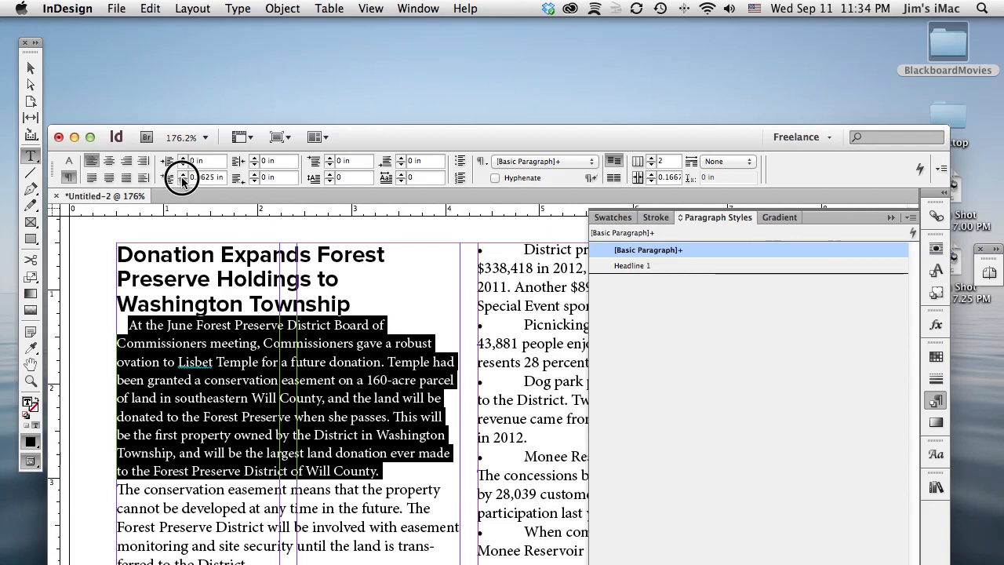
pyautogui.click(182, 179)
pyautogui.click(182, 180)
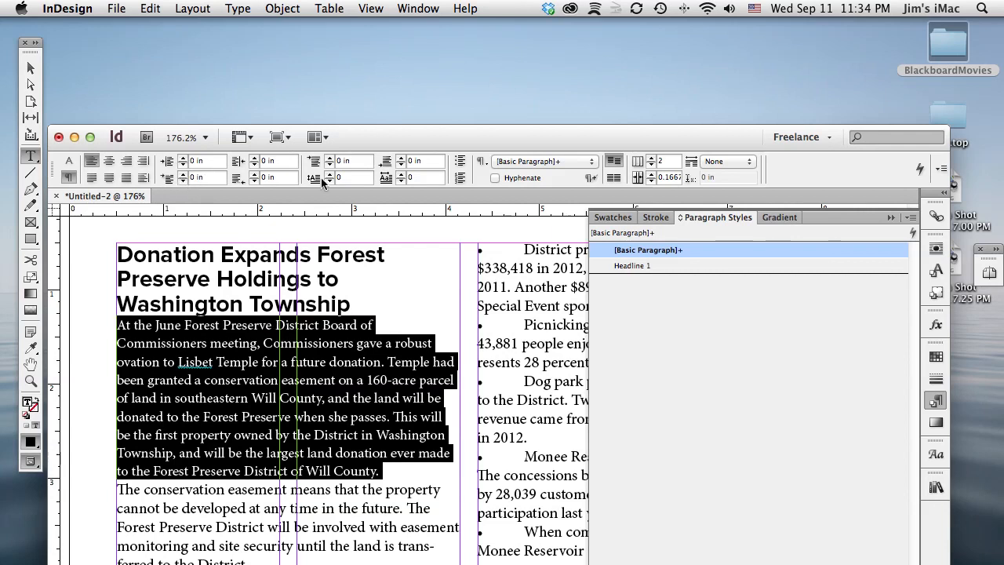
# Set the space after the first body paragraph to 7 points, entered as p7
pyautogui.click(400, 158)
pyautogui.click(400, 158)
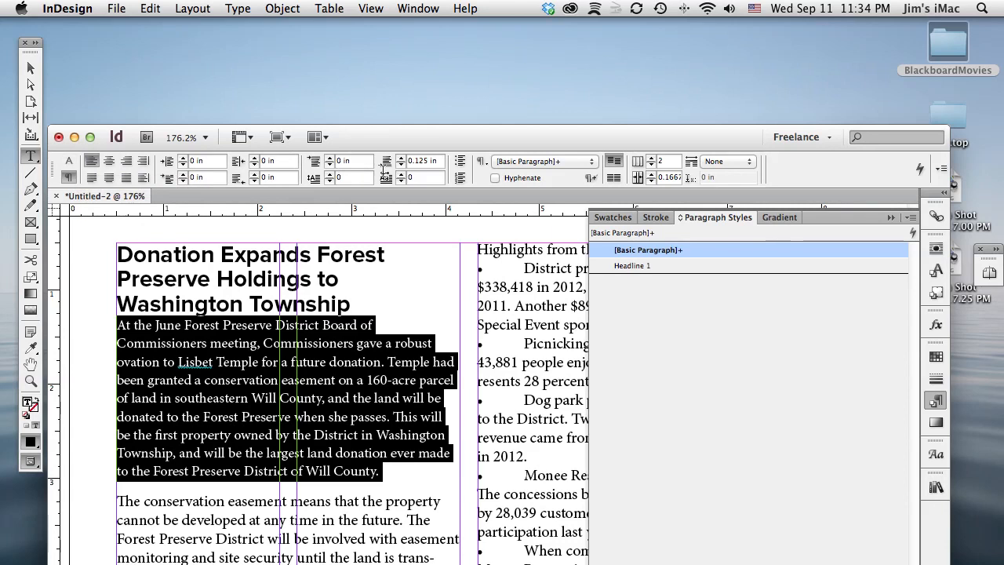
pyautogui.click(416, 161)
pyautogui.write('p')
pyautogui.write('7')
pyautogui.press('Return')
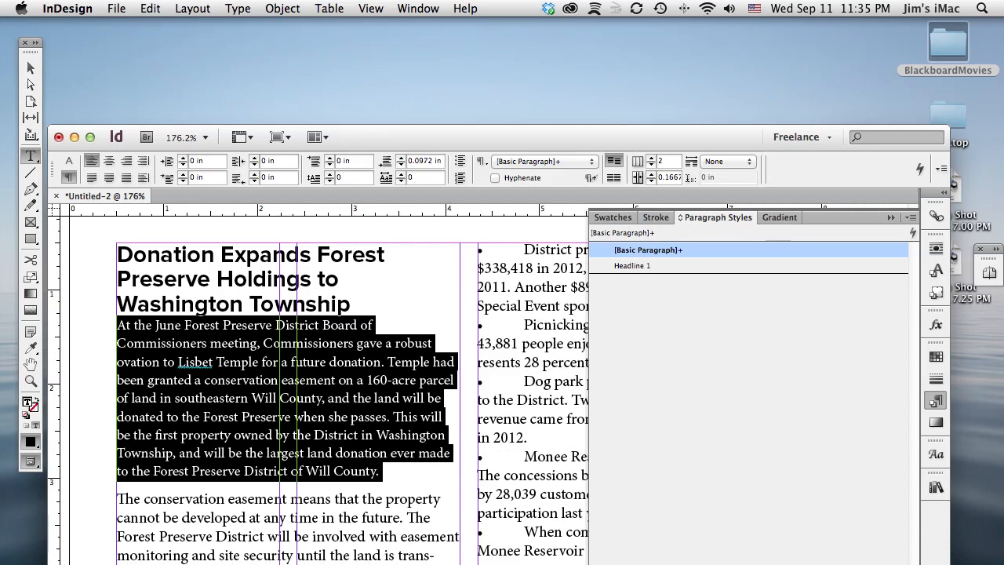
# Reselect the first body paragraph and save its formatting as a new paragraph style named Body Copy
pyautogui.click(387, 477)
pyautogui.moveTo(370, 470); pyautogui.dragTo(115, 325)
pyautogui.click(69, 161)
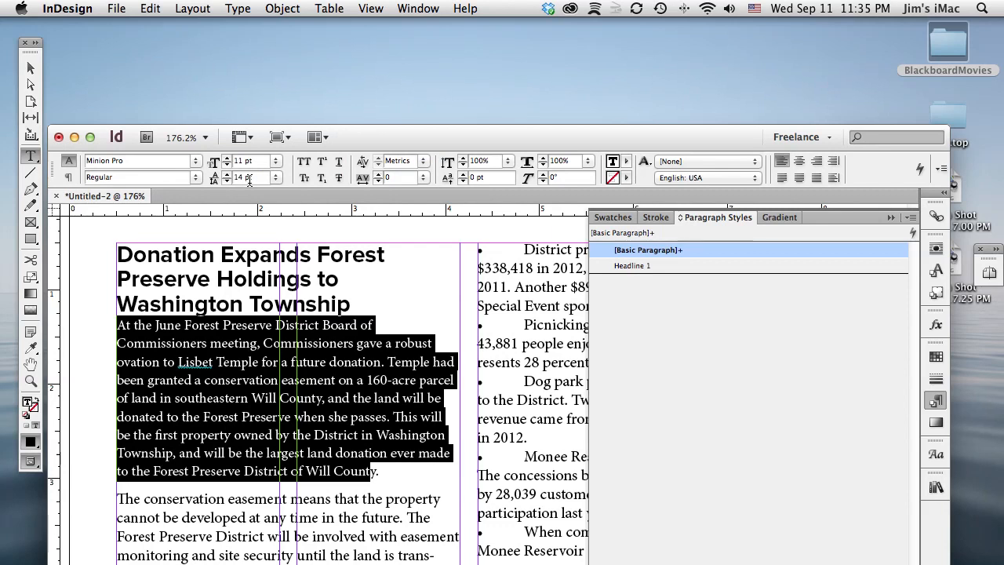
pyautogui.click(69, 177)
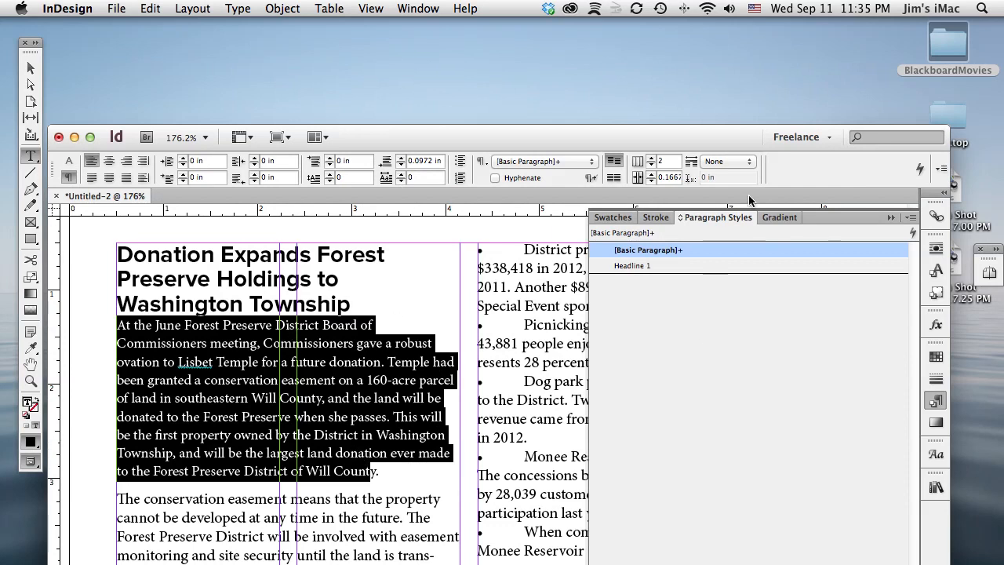
pyautogui.click(891, 217)
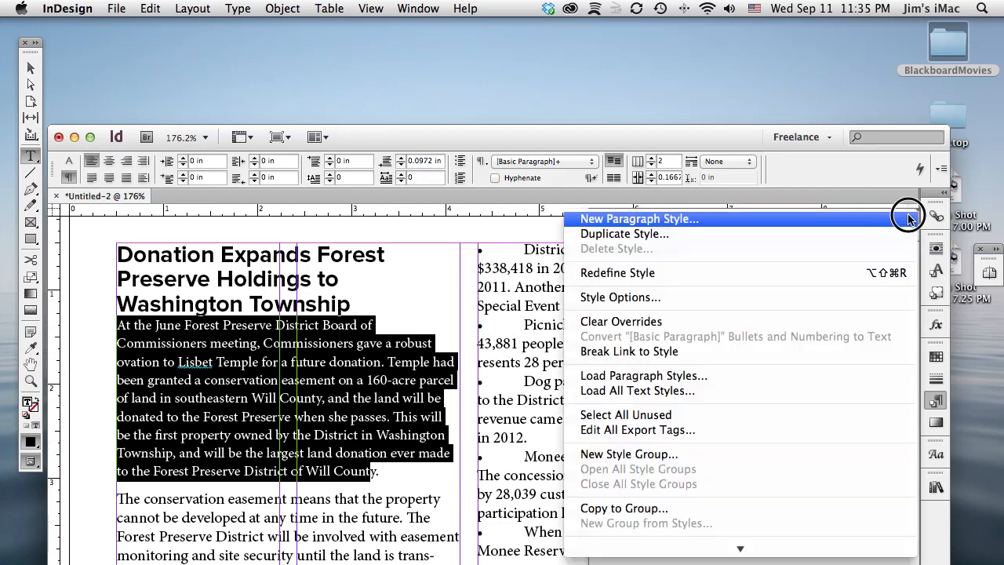
pyautogui.click(762, 220)
pyautogui.write('Bo')
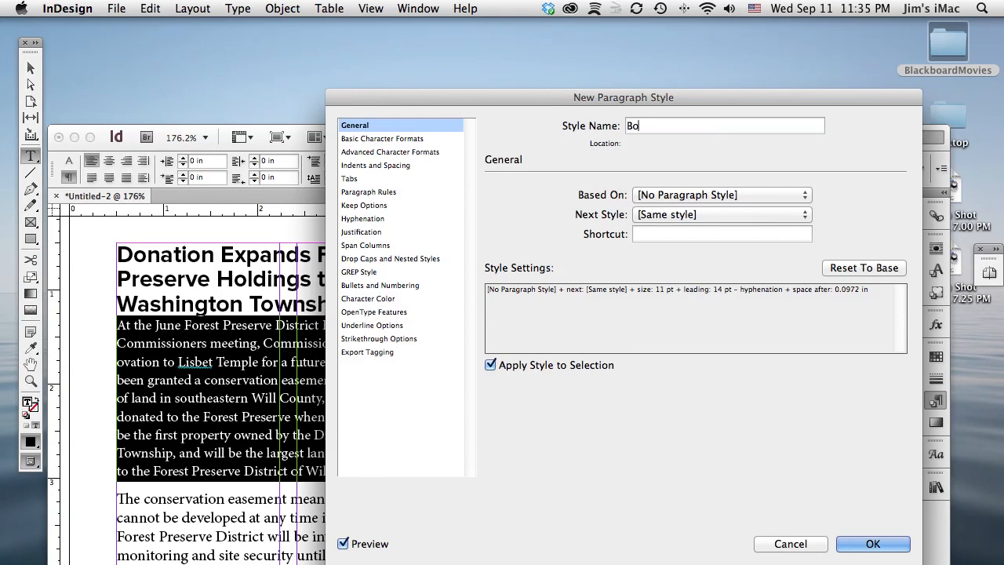
pyautogui.write('dy Coy')
pyautogui.press('BackSpace')
pyautogui.write('py')
pyautogui.click(873, 544)
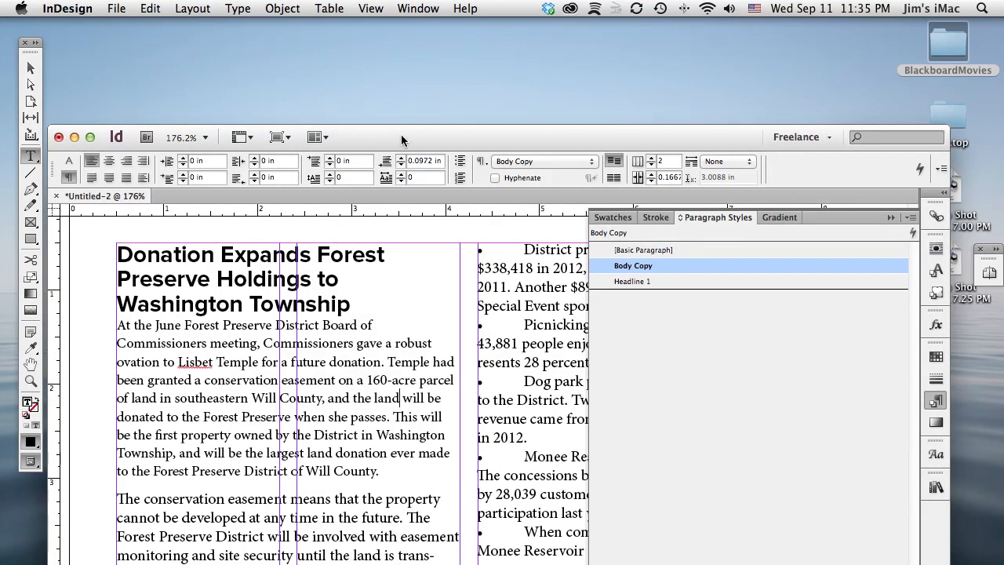
# Apply the Body Copy style to all the remaining text after the first body paragraph
pyautogui.moveTo(405, 140); pyautogui.dragTo(393, 32)
pyautogui.click(326, 290)
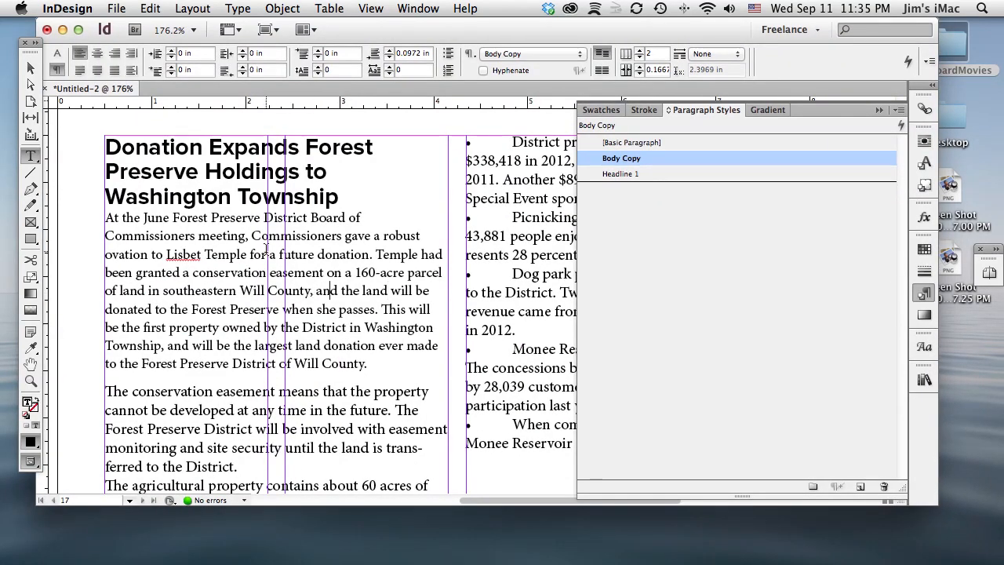
pyautogui.press('super+0')
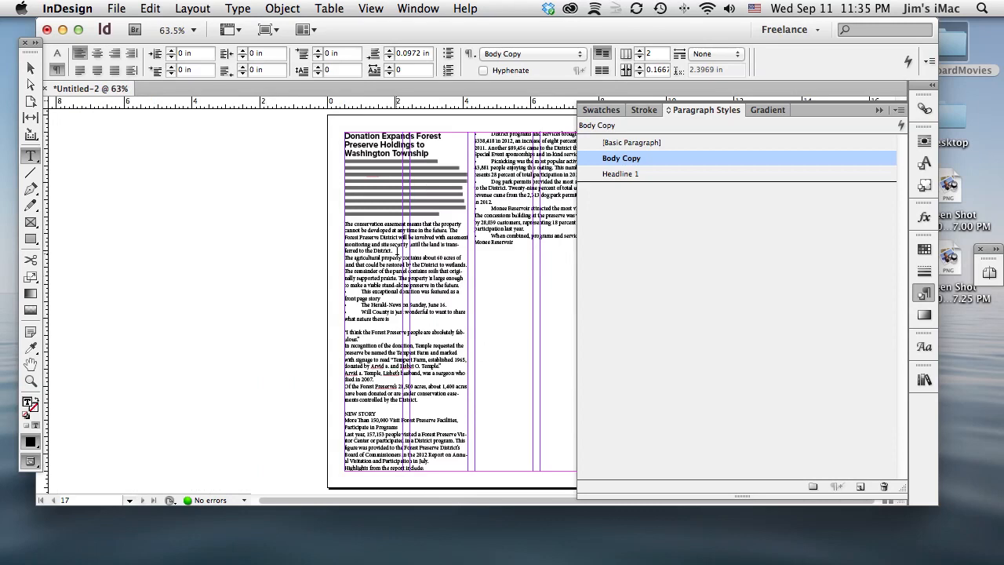
pyautogui.press('super+a')
pyautogui.click(629, 159)
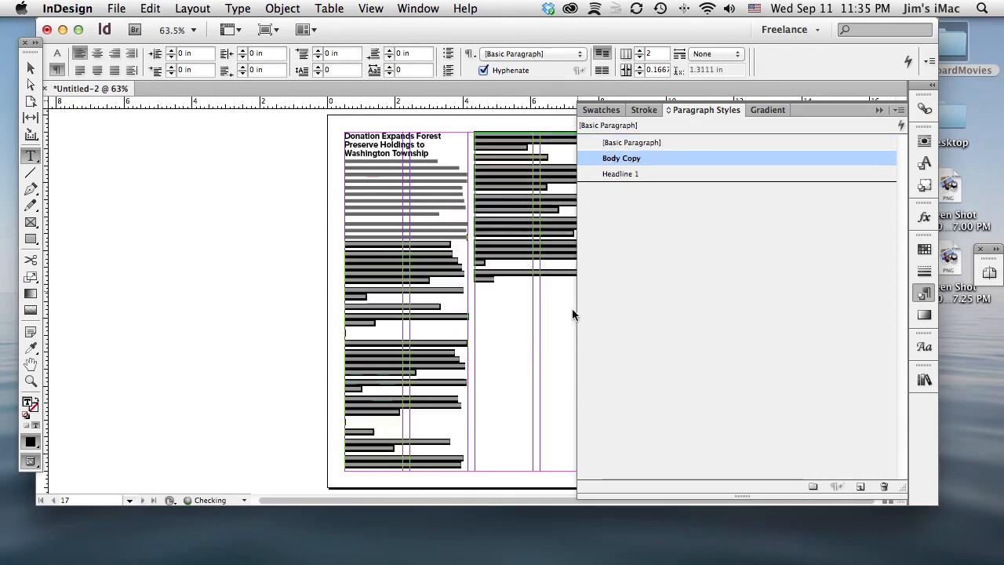
pyautogui.click(496, 321)
pyautogui.click(35, 381)
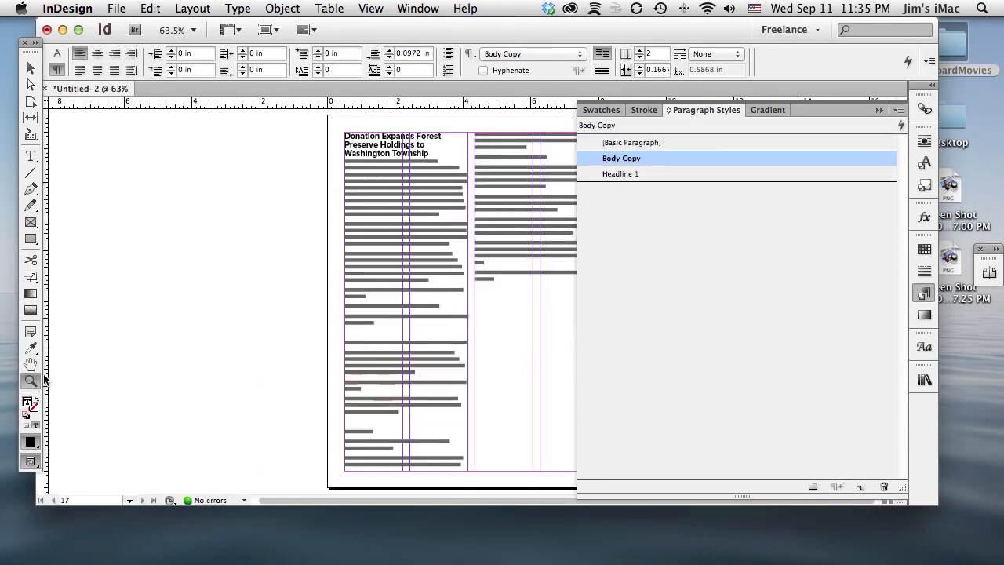
pyautogui.moveTo(307, 140); pyautogui.dragTo(511, 333)
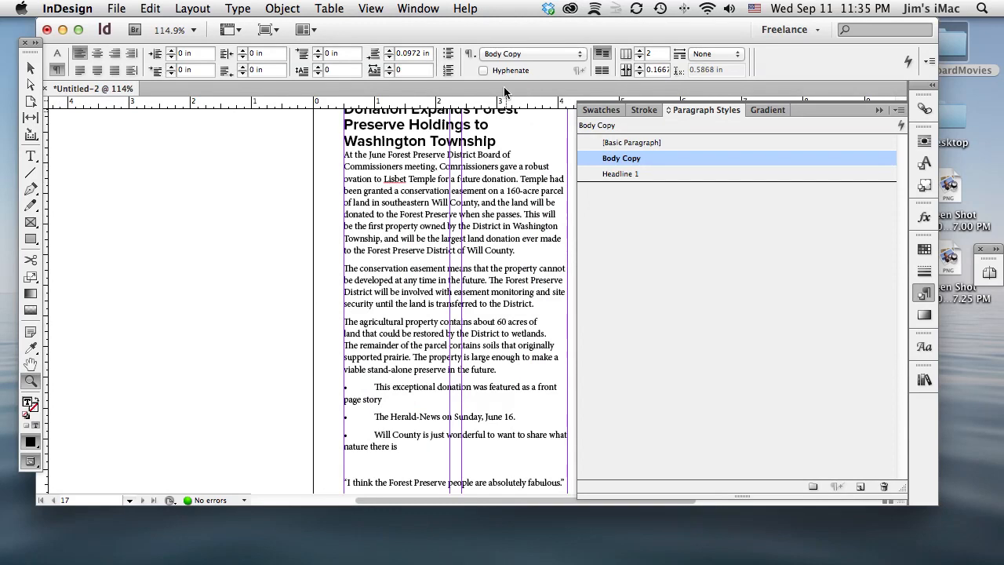
# Select the three bulleted paragraphs below the agricultural property paragraph and set their left indent to 0.1875 in
pyautogui.moveTo(495, 32); pyautogui.dragTo(377, 39)
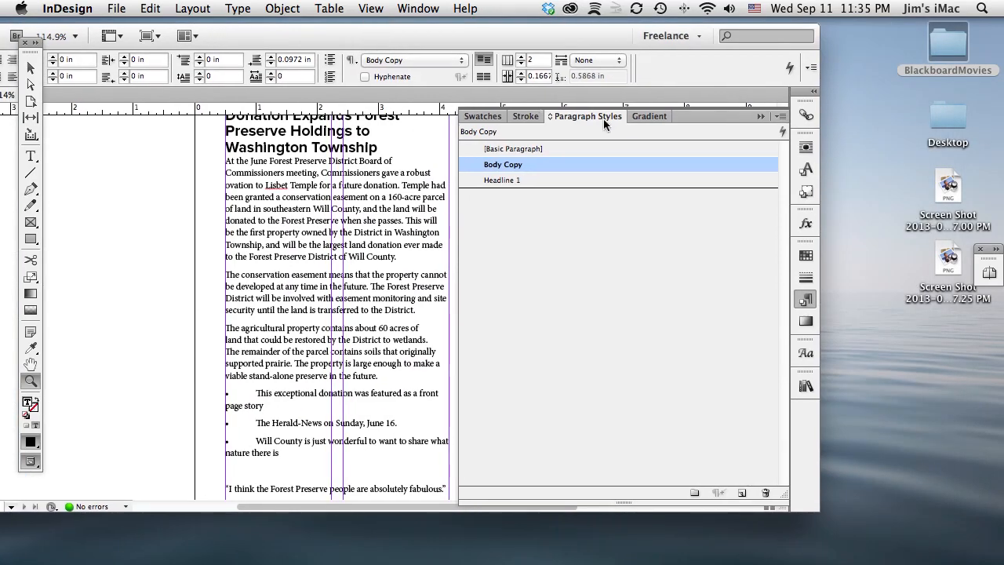
pyautogui.click(31, 156)
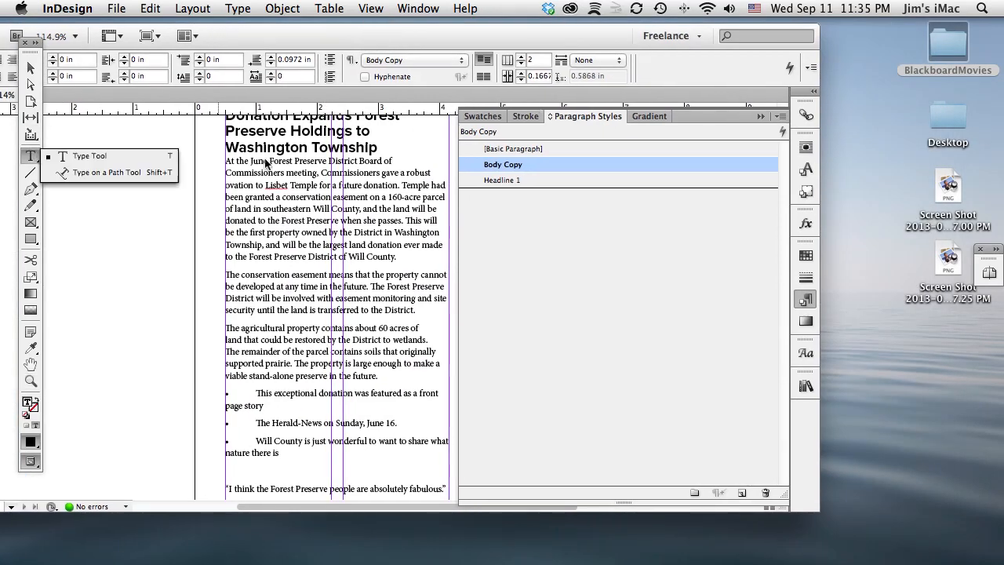
pyautogui.moveTo(289, 160); pyautogui.dragTo(292, 259)
pyautogui.click(305, 338)
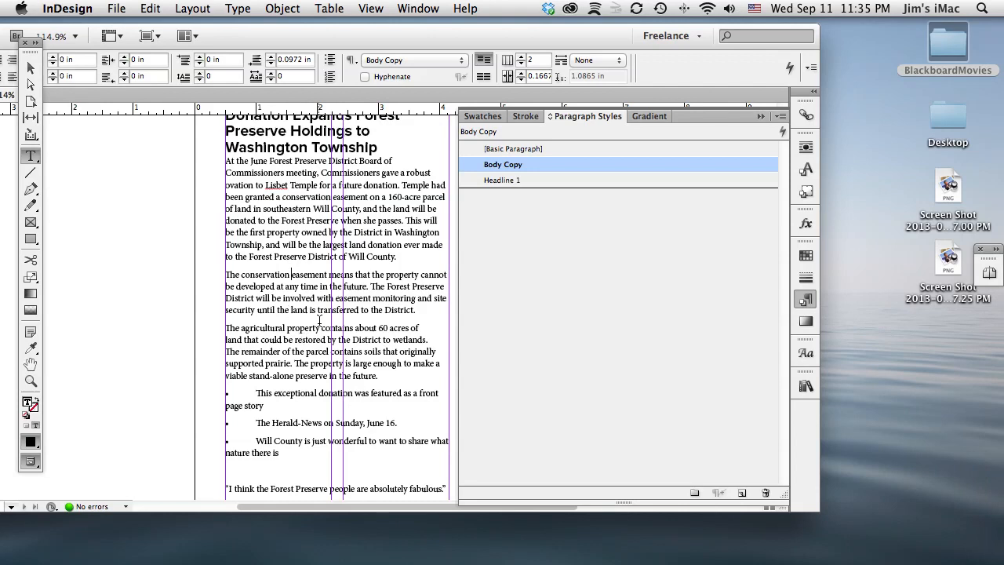
pyautogui.scroll(-2, 319, 320)
pyautogui.moveTo(289, 421); pyautogui.dragTo(208, 363)
pyautogui.moveTo(354, 41); pyautogui.dragTo(475, 132)
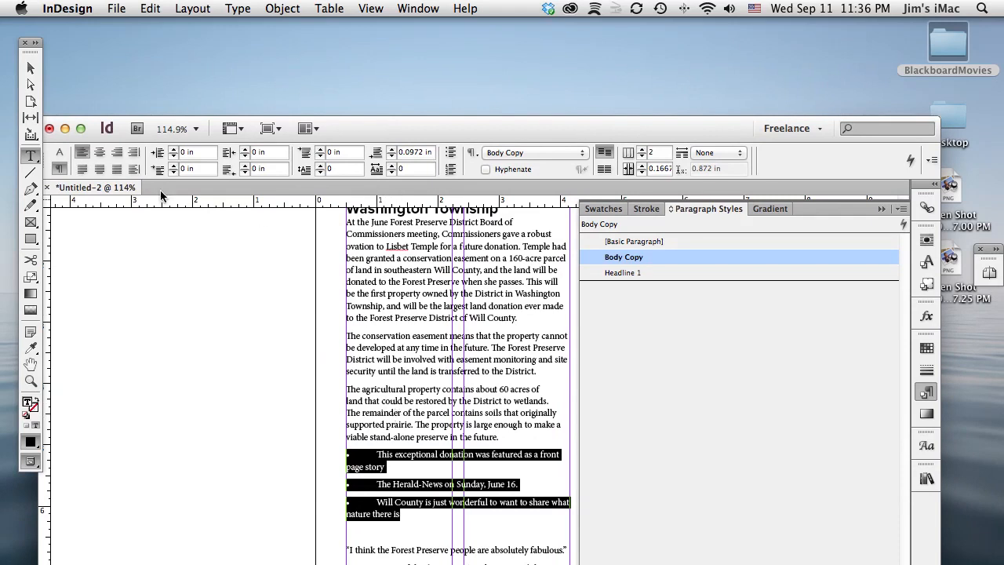
pyautogui.click(174, 149)
pyautogui.click(174, 150)
pyautogui.click(174, 150)
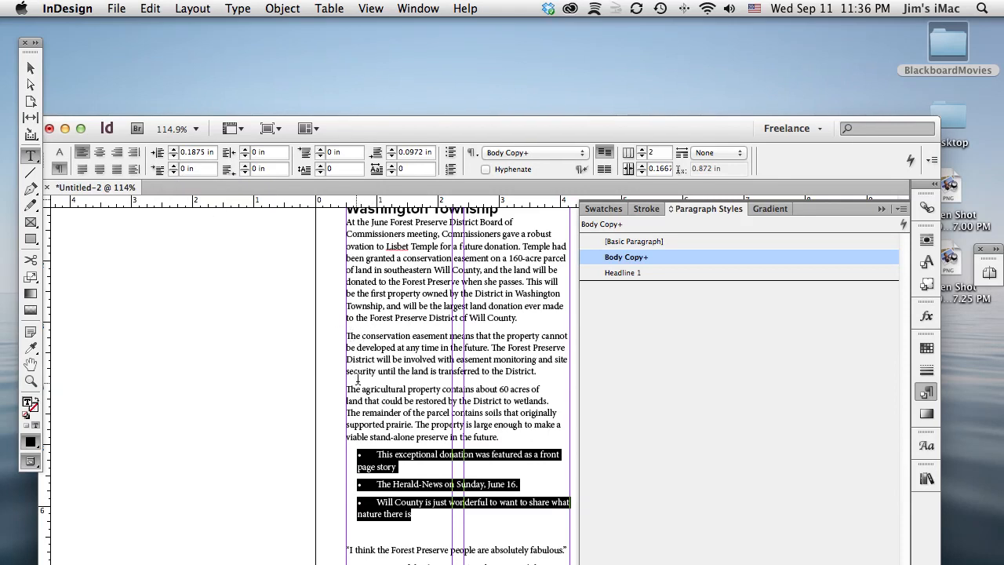
# Give the three bulleted paragraphs a hanging indent by setting the first-line indent to -0.1875 in
pyautogui.click(175, 172)
pyautogui.click(175, 173)
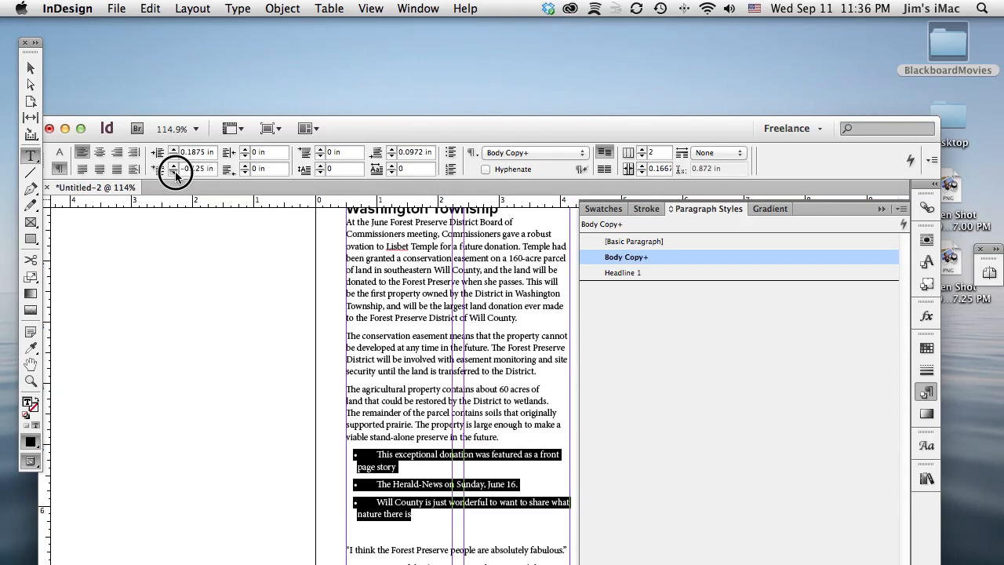
pyautogui.click(175, 172)
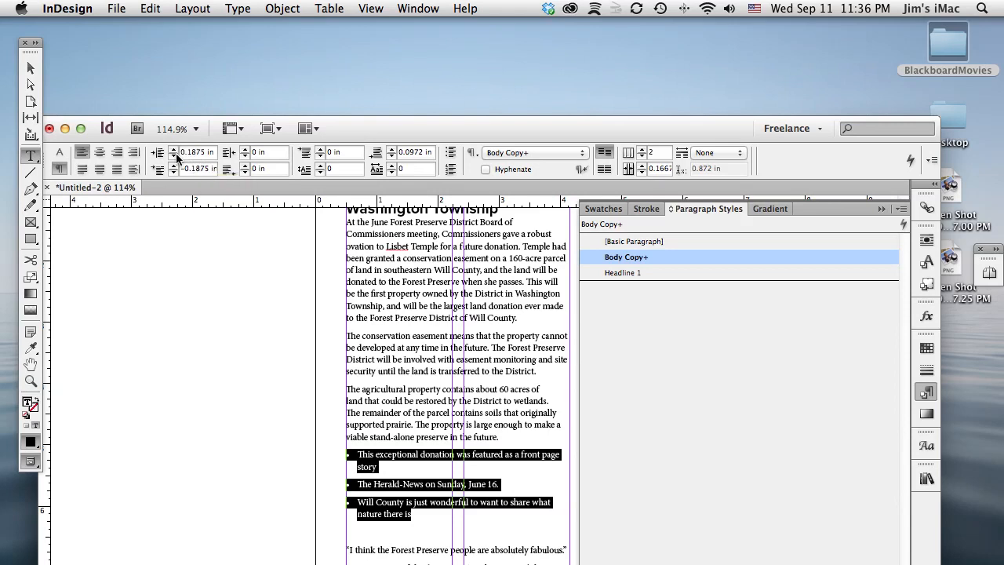
pyautogui.click(378, 457)
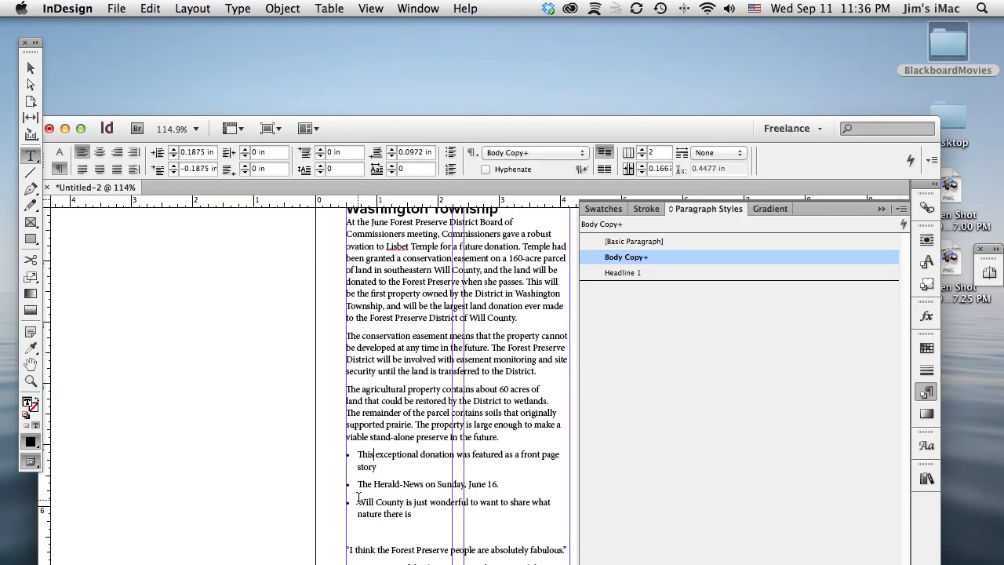
# Save the bulleted paragraphs' formatting as a new paragraph style named Bullets, based on Body Copy and applied to the selection
pyautogui.moveTo(398, 510); pyautogui.dragTo(364, 467)
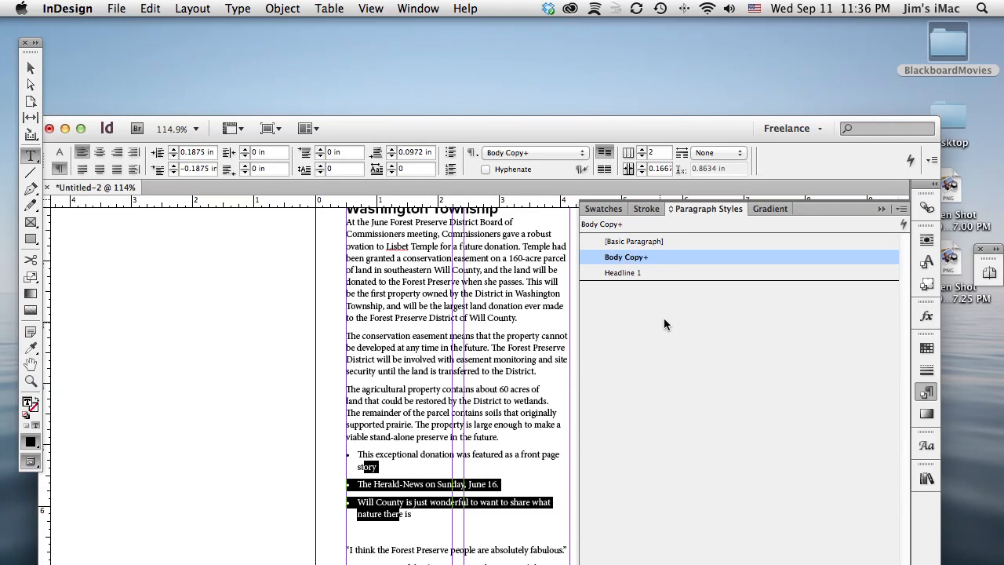
pyautogui.click(902, 208)
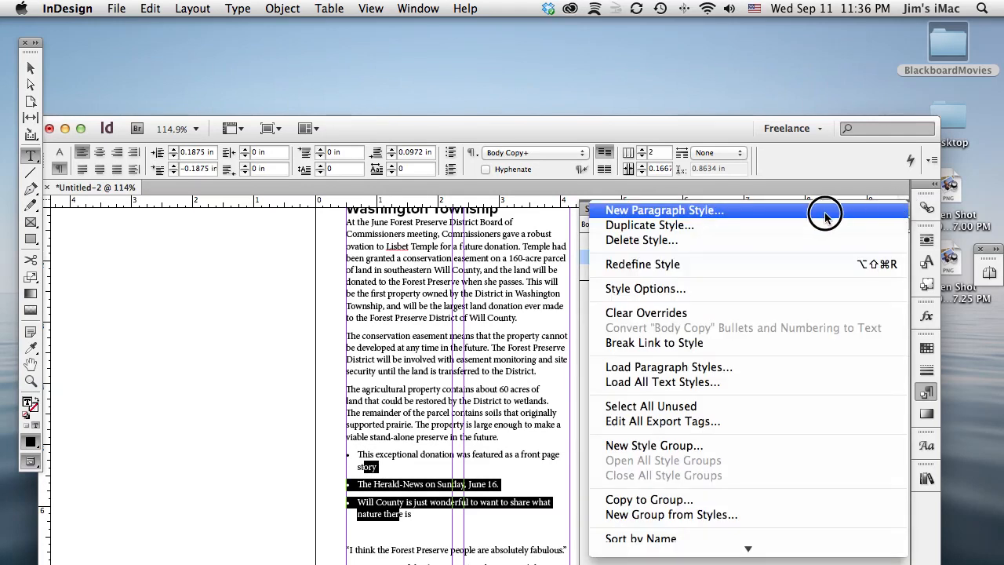
pyautogui.click(828, 208)
pyautogui.write('Bullets')
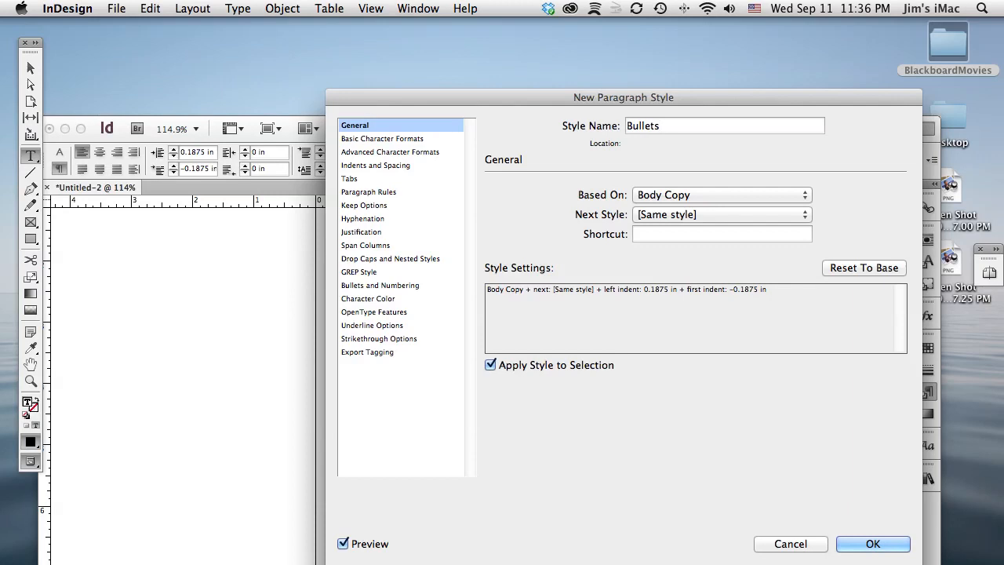
pyautogui.press('Return')
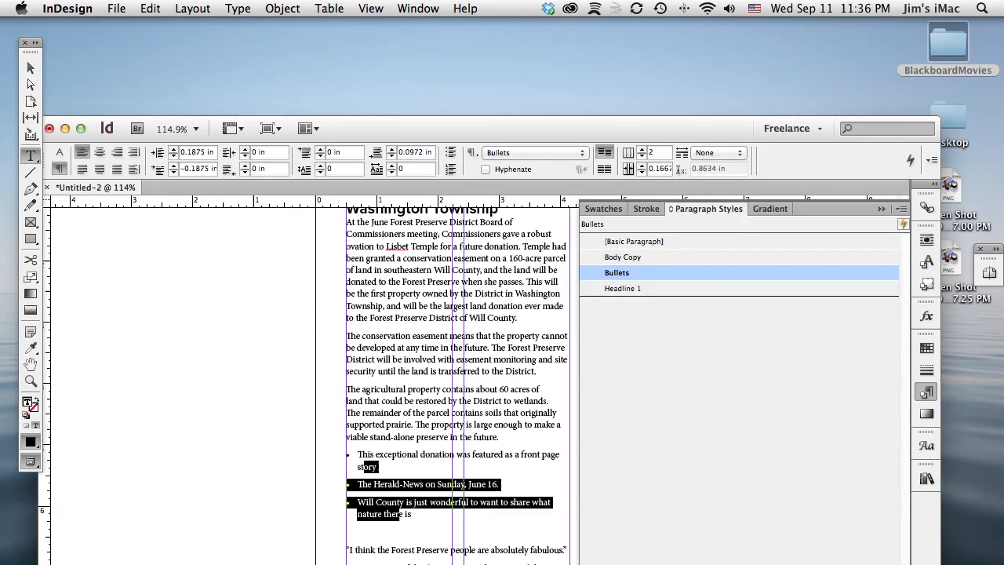
# Delete the empty paragraph after the bulleted list and the NEW STORY line before the second story
pyautogui.moveTo(564, 126); pyautogui.dragTo(468, 41)
pyautogui.click(282, 448)
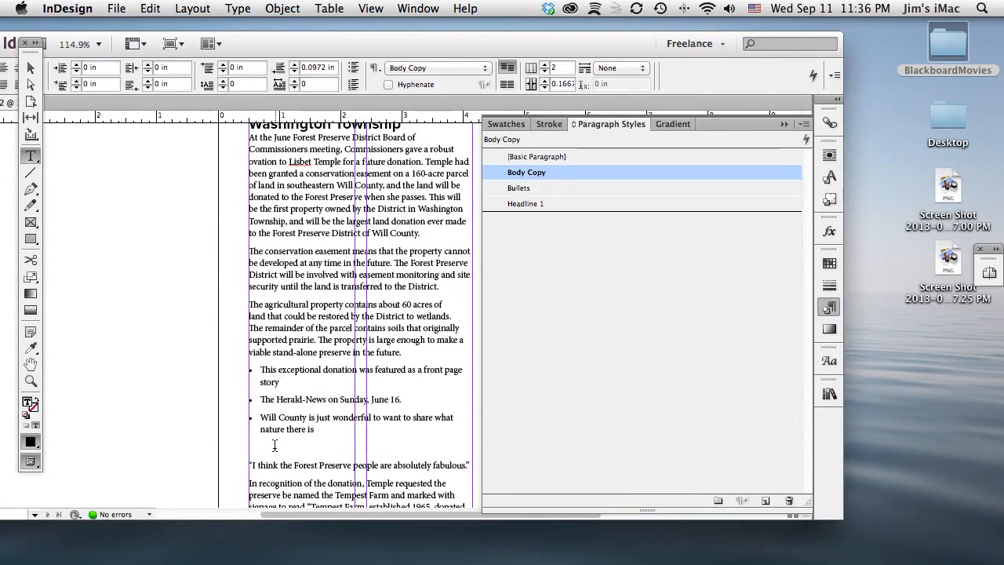
pyautogui.press('BackSpace')
pyautogui.scroll(-5, 290, 423)
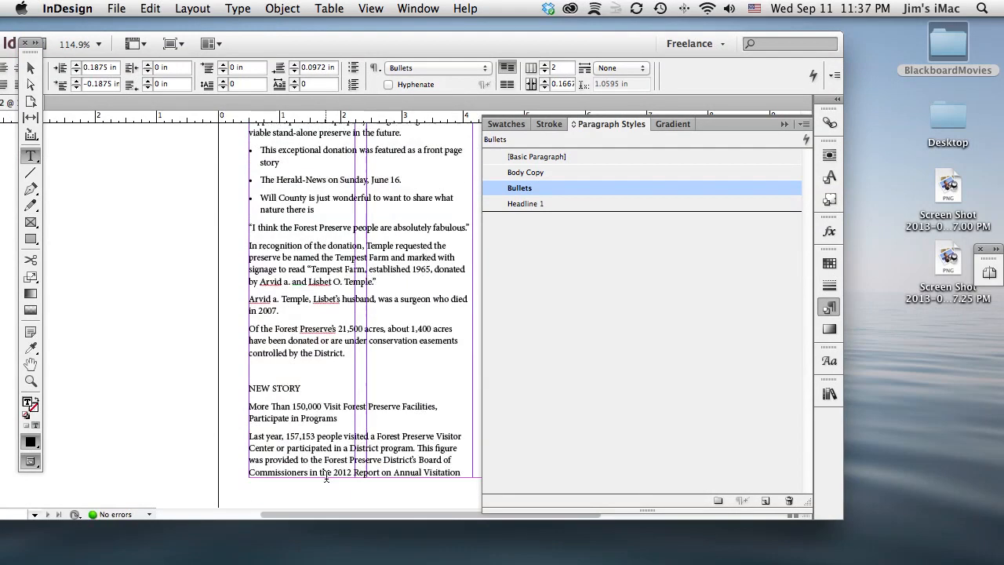
pyautogui.tripleClick(287, 388)
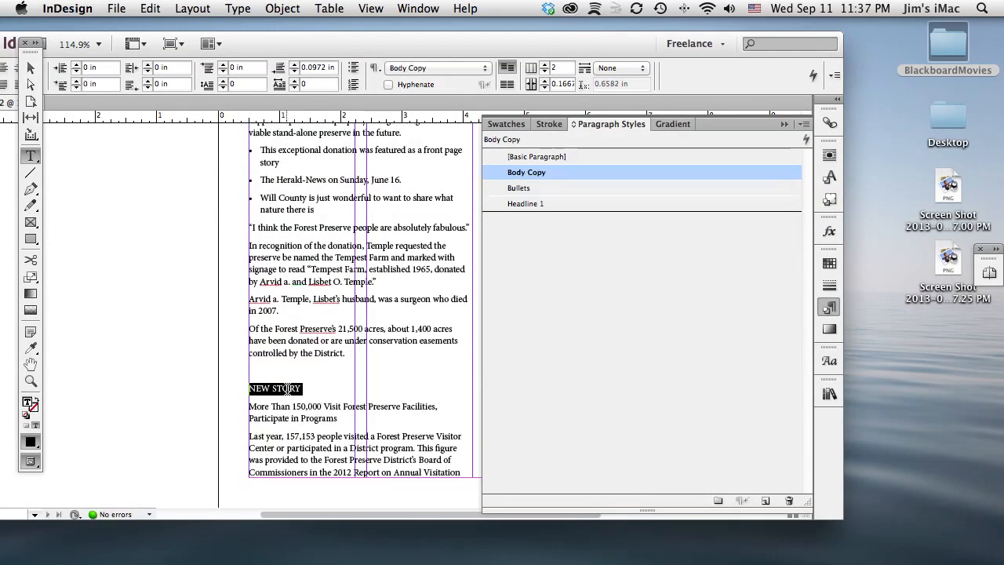
pyautogui.press('BackSpace')
# Apply the Headline 1 paragraph style to the second story's heading, "More Than 150,000 Visit Forest Preserve Facilities, Participate in Programs"
pyautogui.click(278, 399)
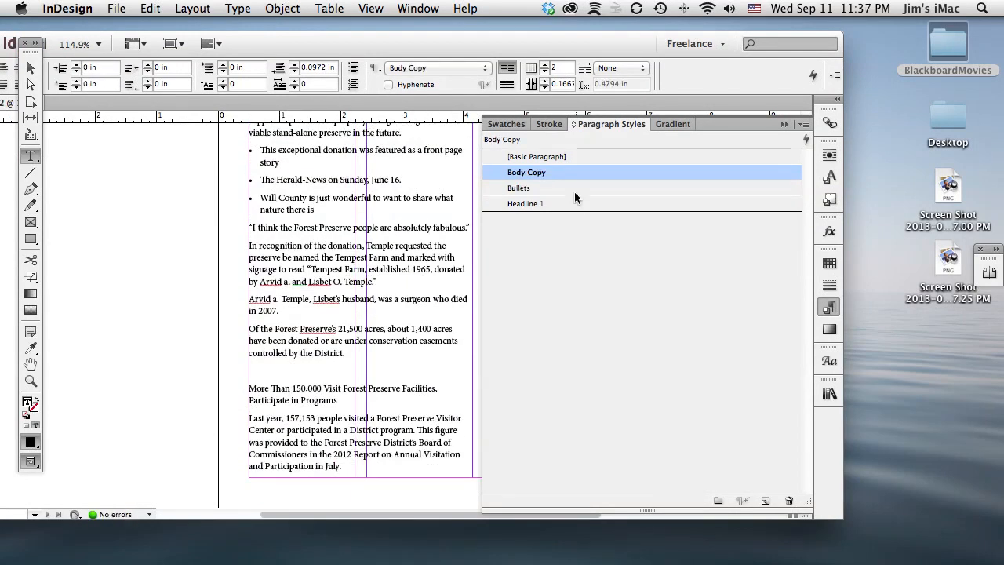
pyautogui.moveTo(338, 399); pyautogui.dragTo(224, 385)
pyautogui.click(288, 393)
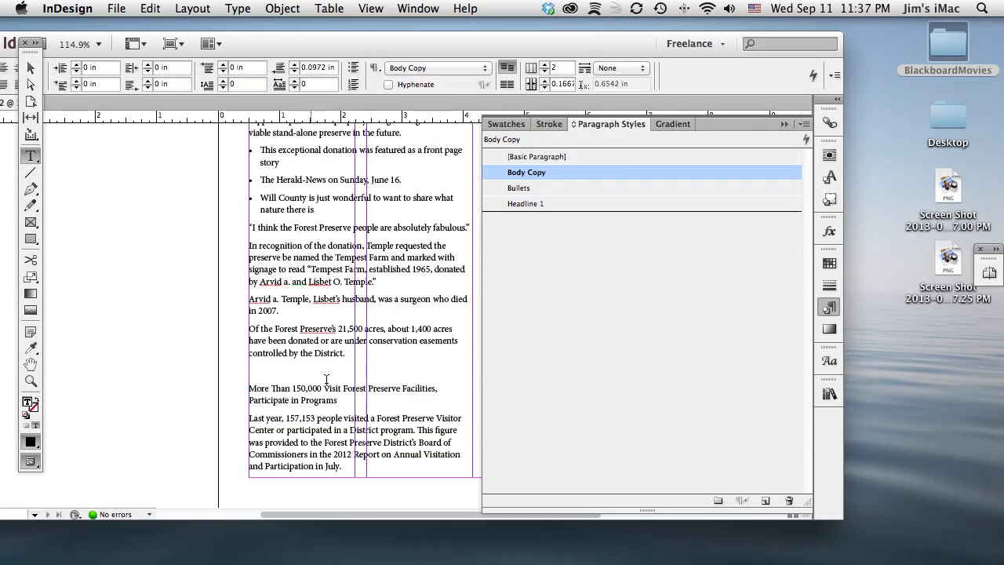
pyautogui.moveTo(325, 400); pyautogui.dragTo(226, 388)
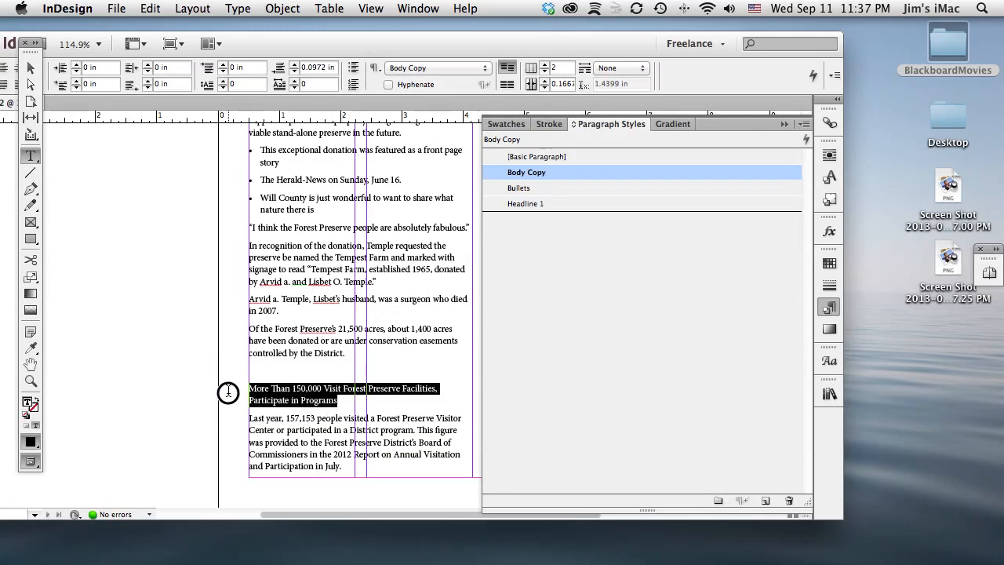
pyautogui.click(287, 399)
pyautogui.moveTo(326, 400); pyautogui.dragTo(309, 400)
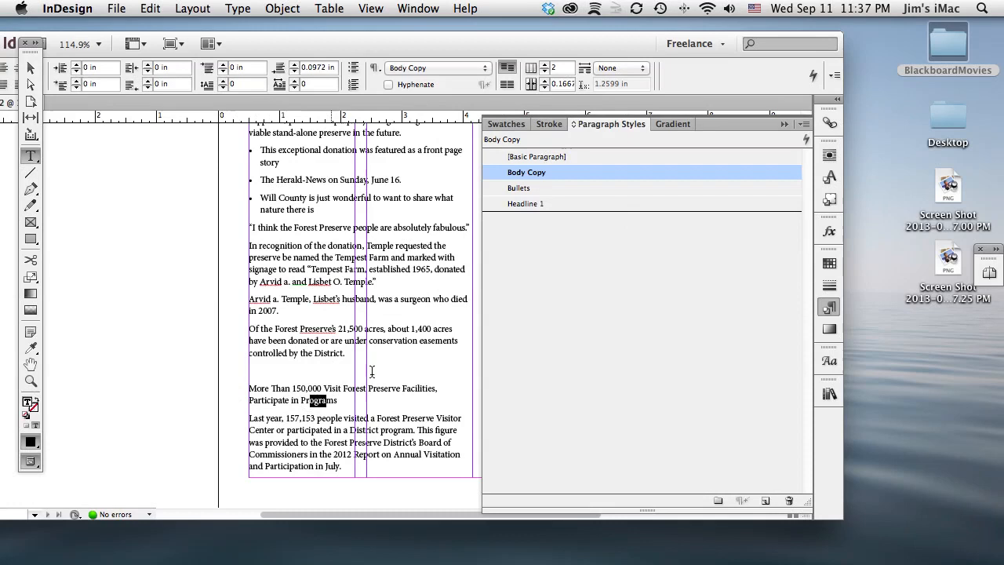
pyautogui.click(527, 204)
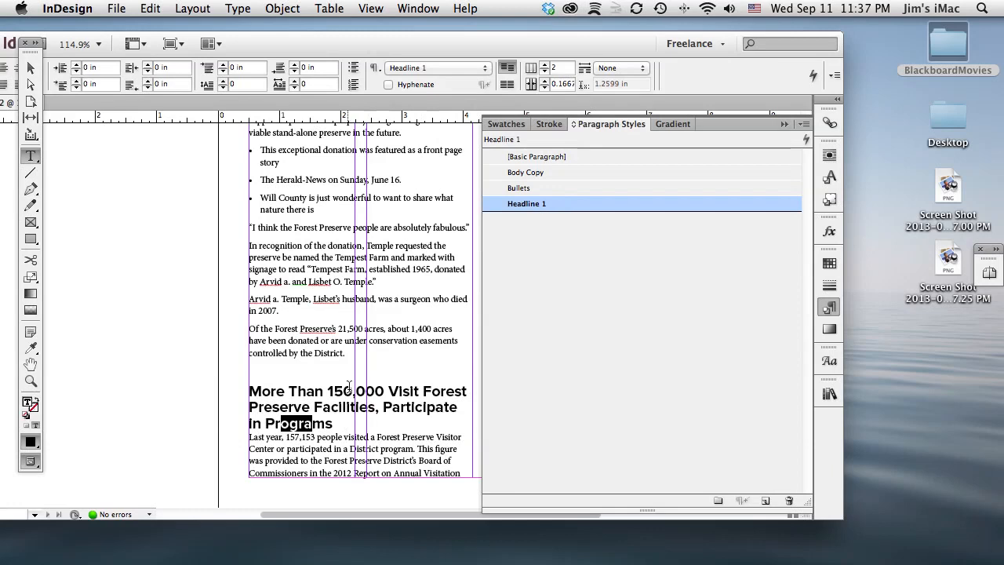
# Apply the Bullets paragraph style to the five bulleted paragraphs below "Highlights from the report include:" in the second column
pyautogui.moveTo(343, 448); pyautogui.dragTo(355, 485)
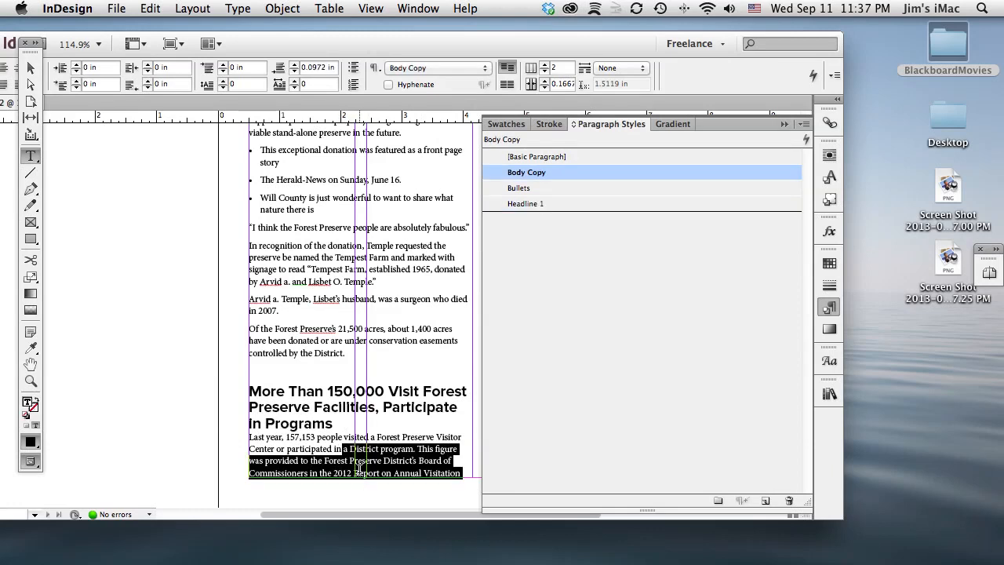
pyautogui.press('super+0')
pyautogui.click(30, 381)
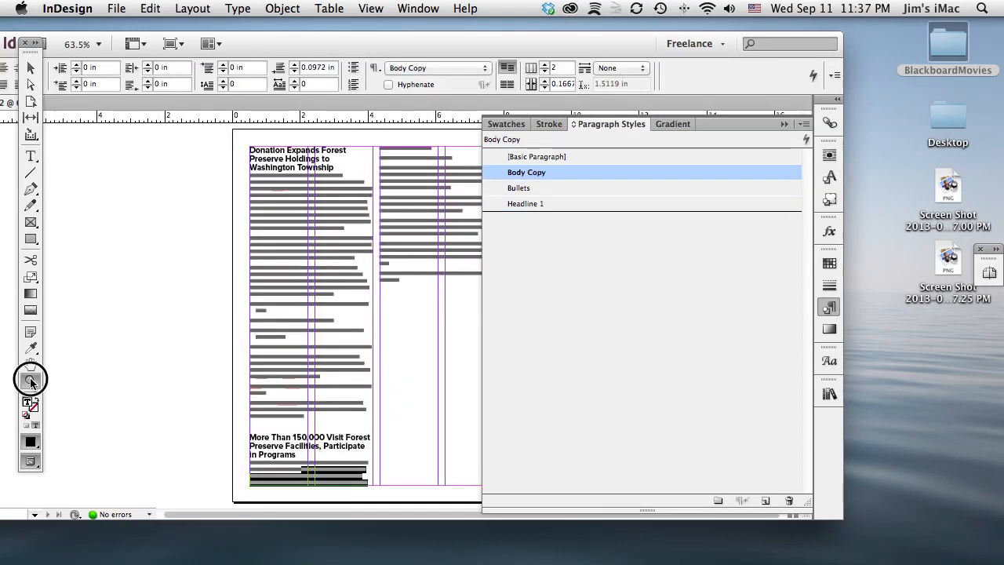
pyautogui.moveTo(365, 133); pyautogui.dragTo(564, 300)
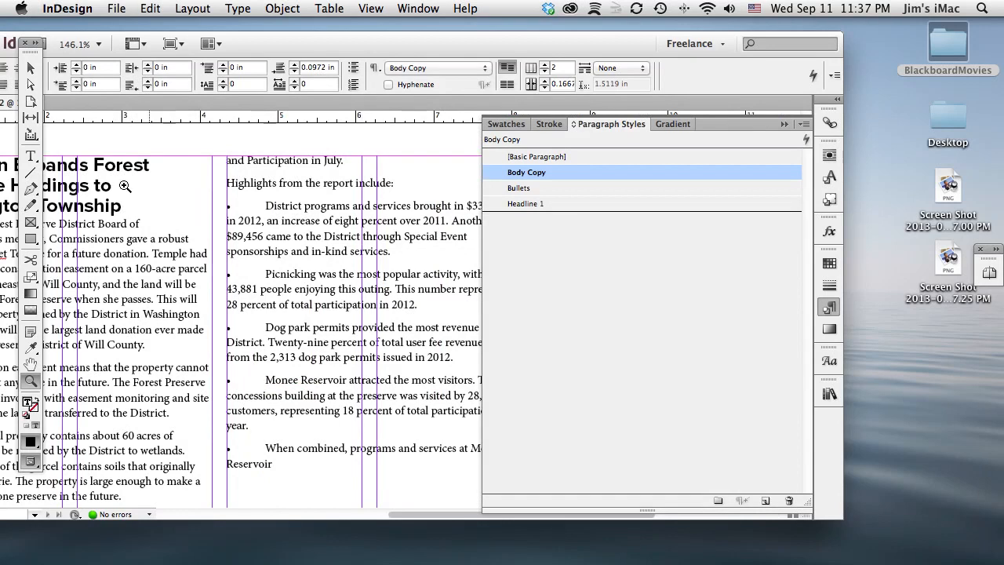
pyautogui.click(31, 155)
pyautogui.moveTo(265, 202); pyautogui.dragTo(309, 453)
pyautogui.click(535, 188)
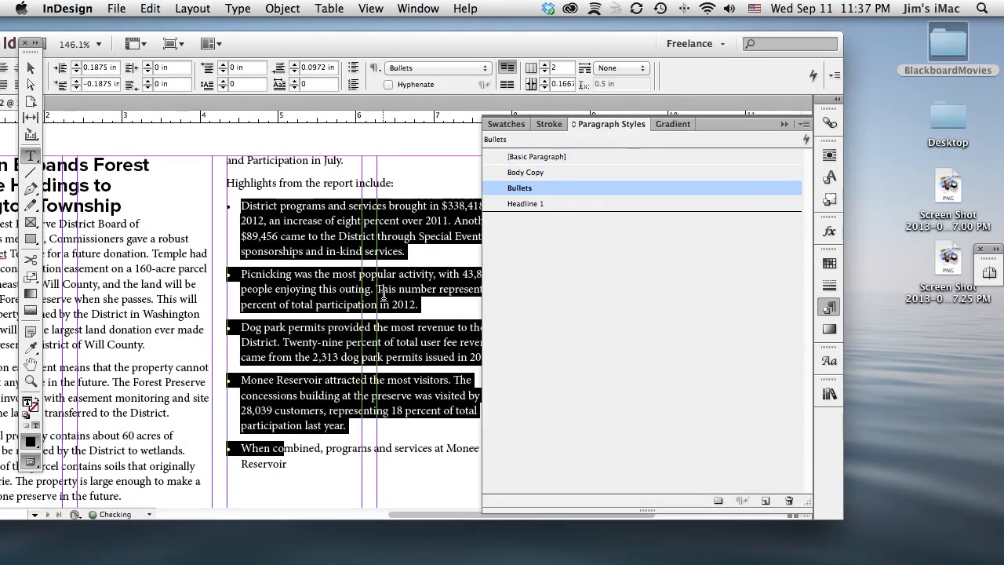
pyautogui.click(419, 327)
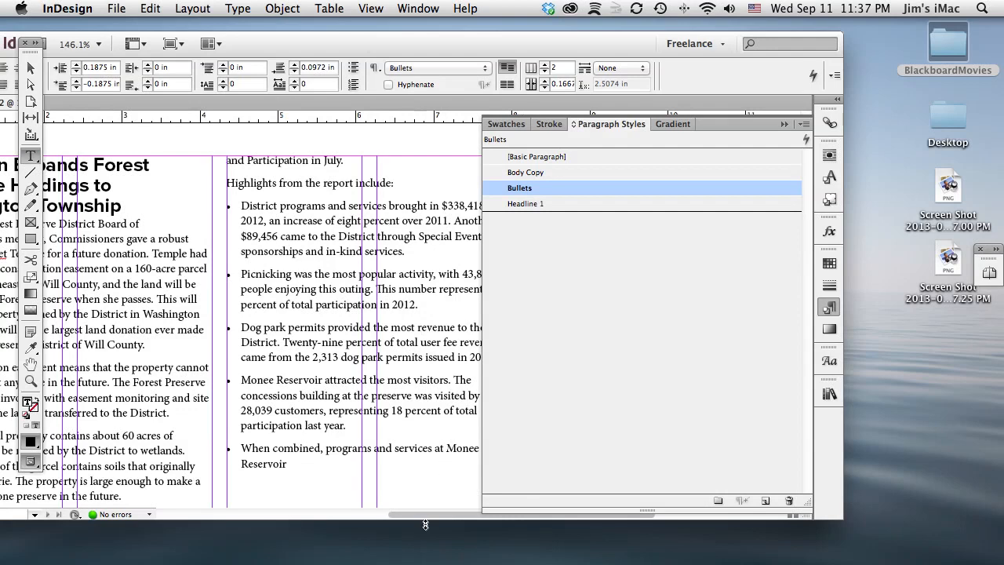
# Try a local space after of 0.125 in on the first story's headline, "Donation Expands Forest Preserve Holdings to Washington Township"
pyautogui.moveTo(432, 517); pyautogui.dragTo(363, 496)
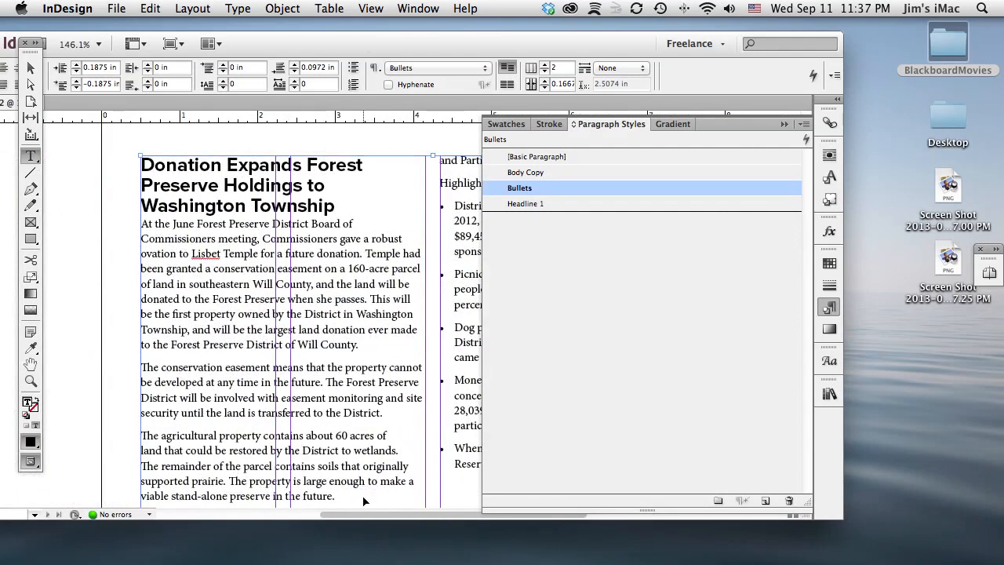
pyautogui.press('super+0')
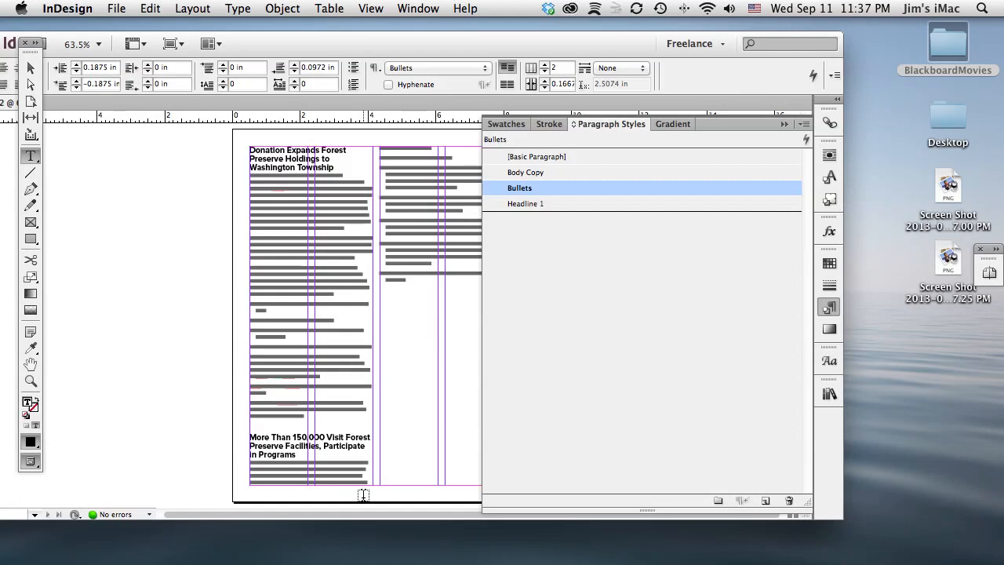
pyautogui.click(31, 381)
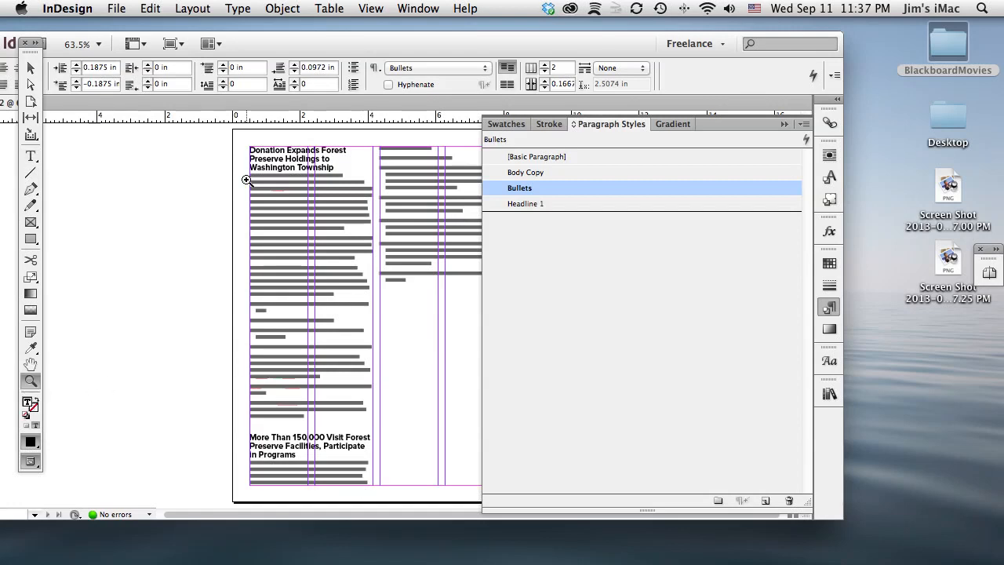
pyautogui.moveTo(241, 147); pyautogui.dragTo(439, 277)
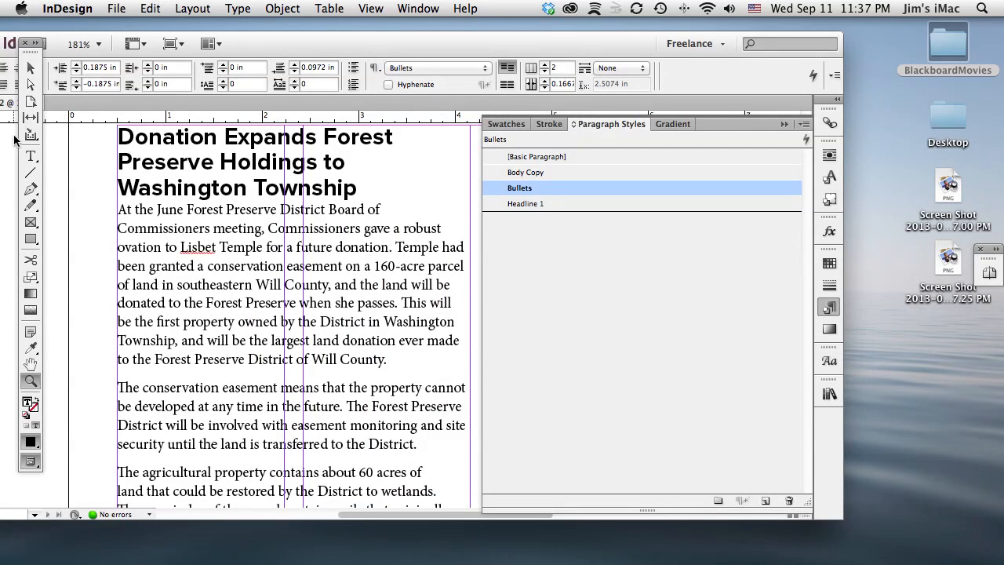
pyautogui.click(30, 156)
pyautogui.scroll(1, 242, 203)
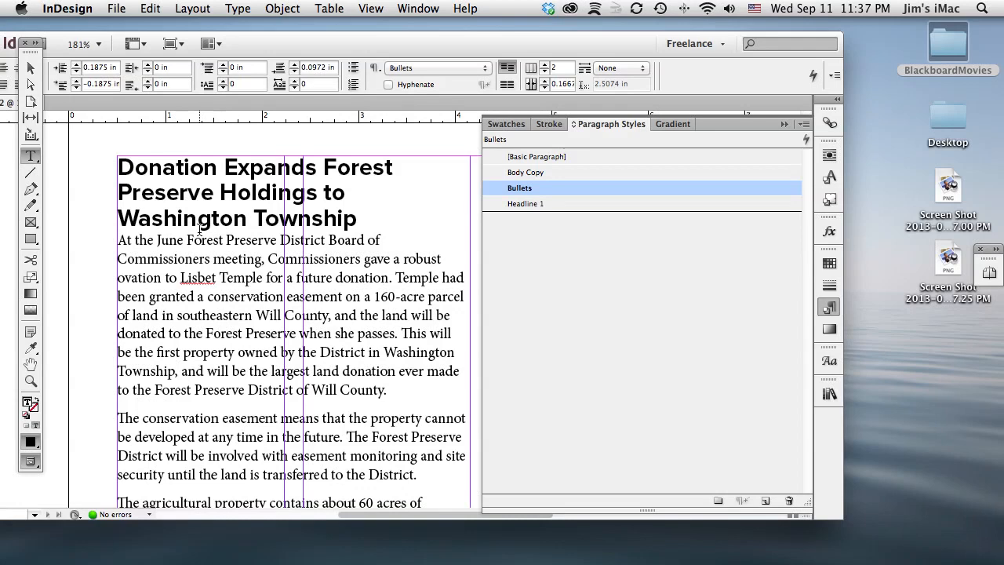
pyautogui.moveTo(233, 219); pyautogui.dragTo(188, 193)
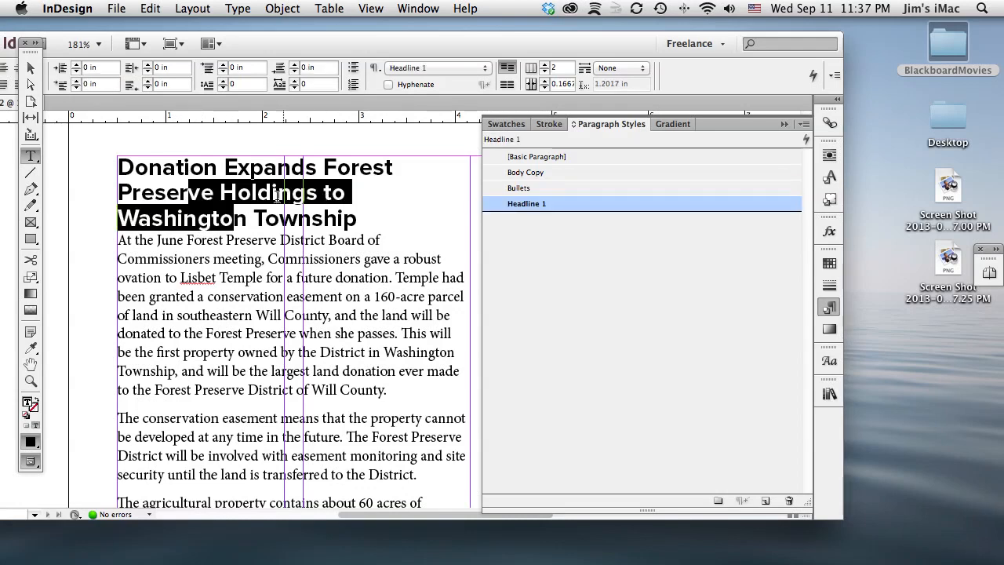
pyautogui.tripleClick(208, 210)
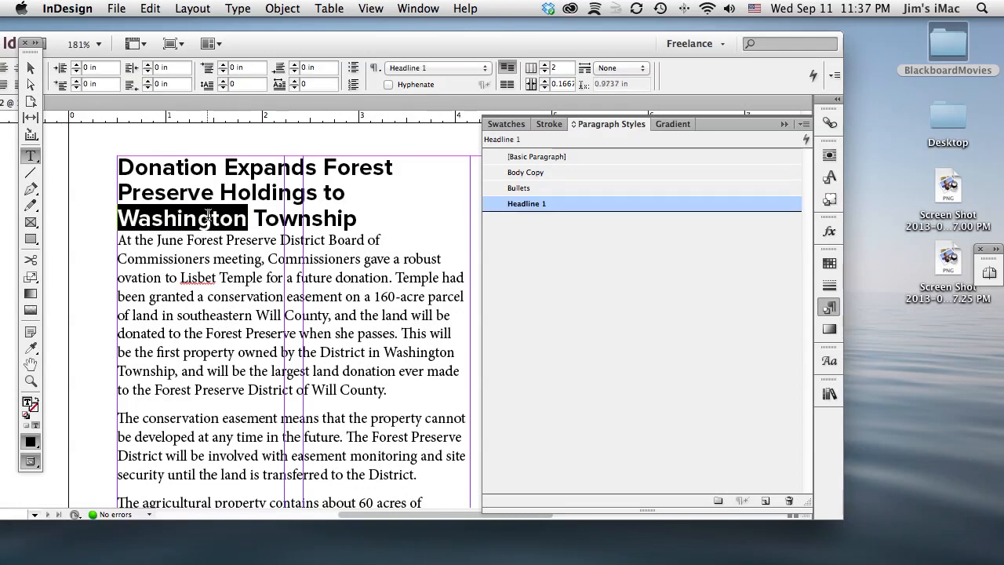
pyautogui.click(293, 65)
pyautogui.click(293, 65)
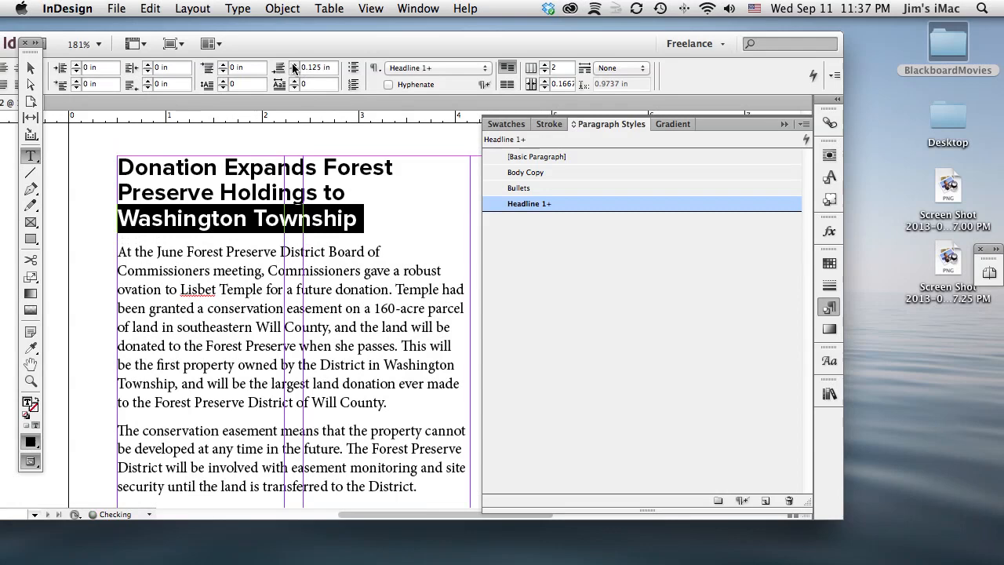
# Clear the local formatting override from the first story's headline, restoring the plain Headline 1 style
pyautogui.doubleClick(233, 222)
pyautogui.click(232, 222)
pyautogui.click(241, 227)
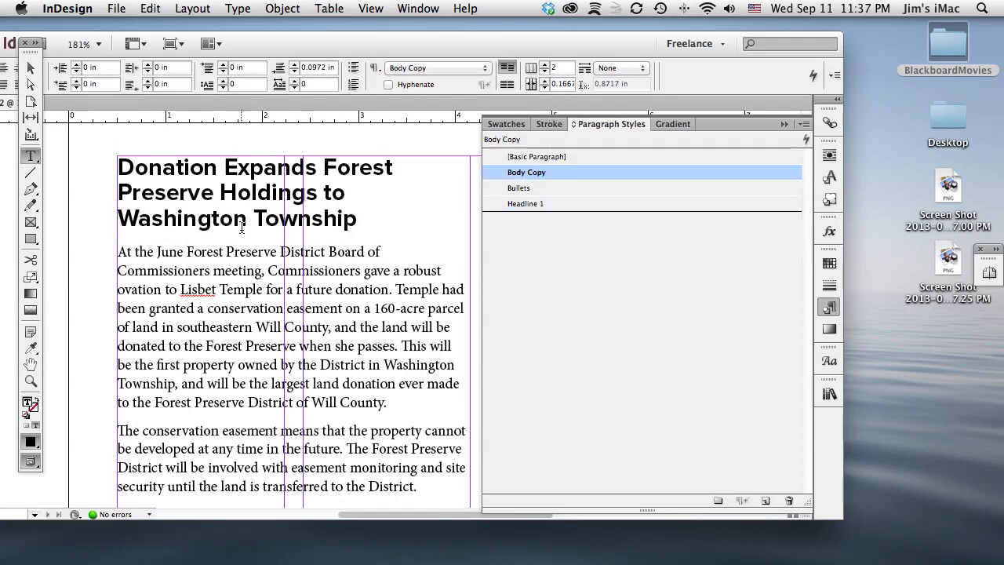
pyautogui.moveTo(235, 219); pyautogui.dragTo(183, 220)
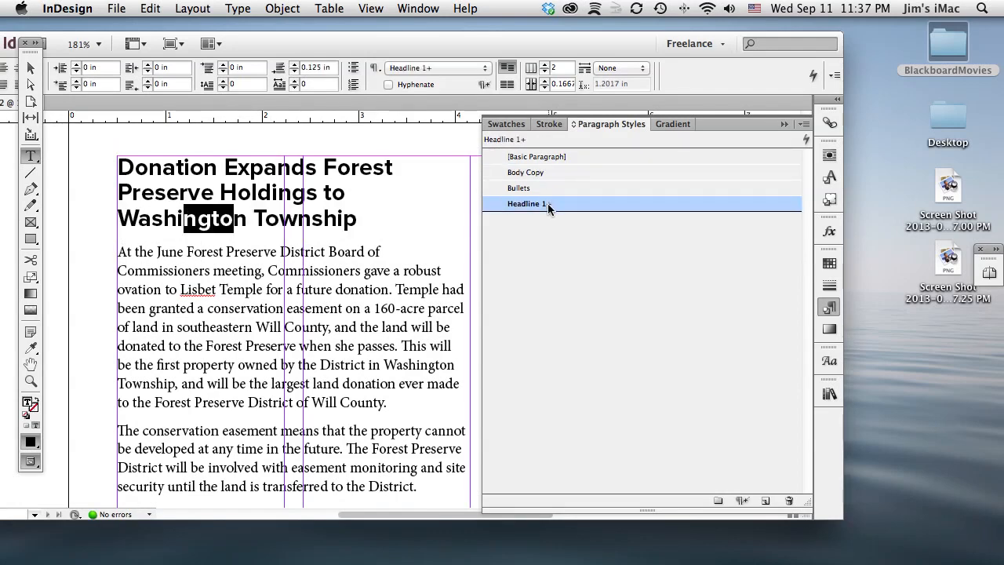
pyautogui.moveTo(547, 203)
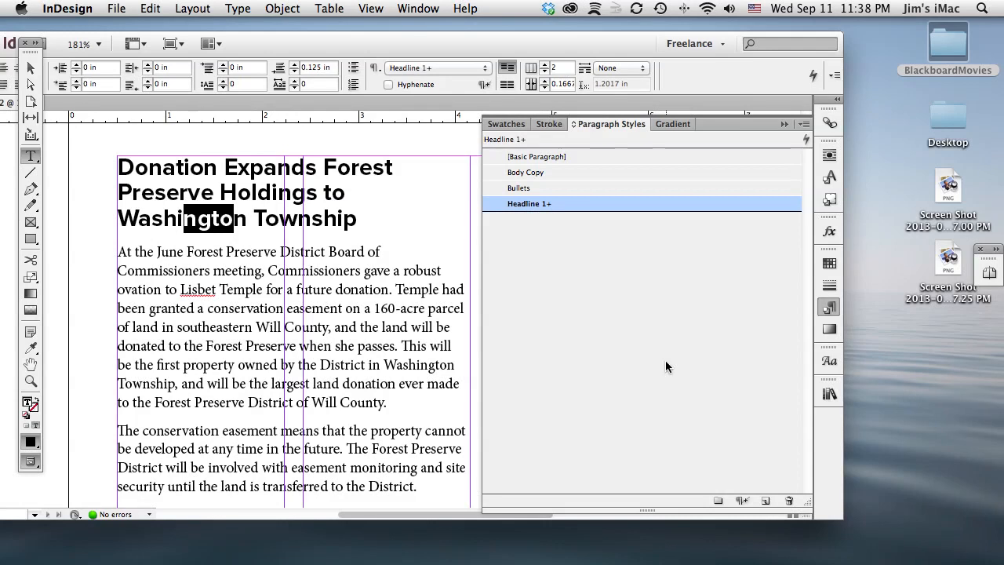
pyautogui.click(741, 500)
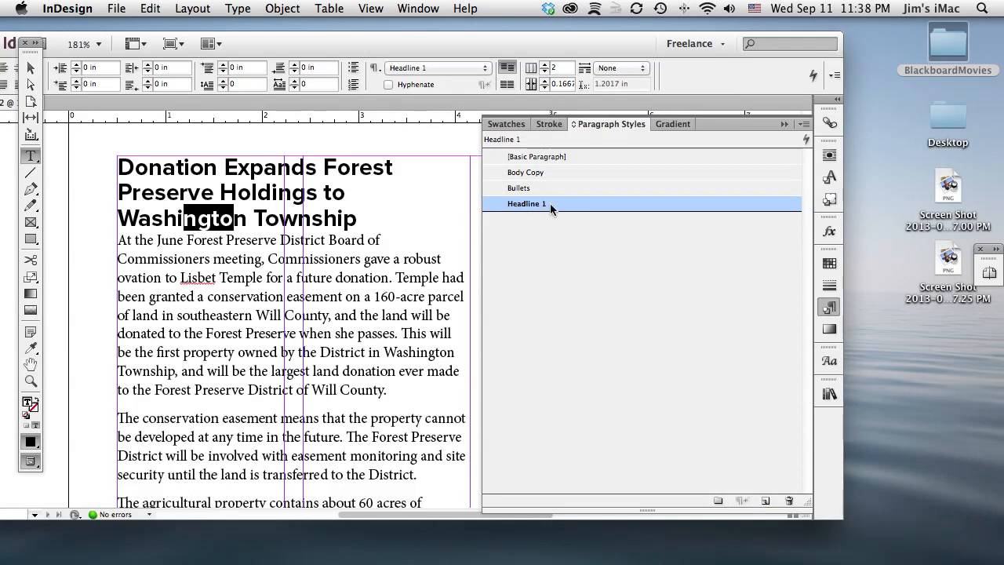
# Open the Headline 1 paragraph style's options and review its character formats, indents and spacing, tabs and paragraph rules
pyautogui.moveTo(312, 214); pyautogui.dragTo(272, 188)
pyautogui.click(290, 210)
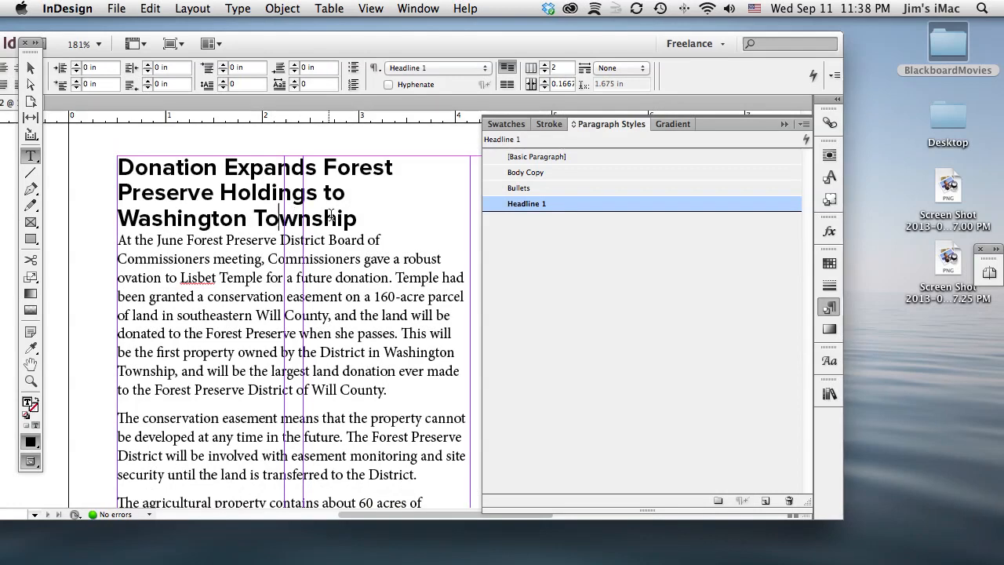
pyautogui.doubleClick(522, 204)
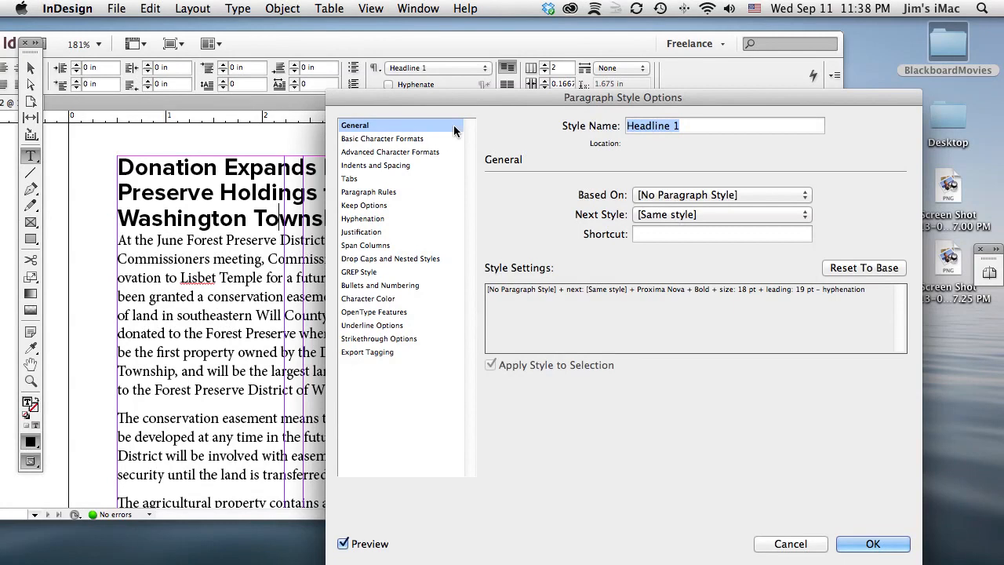
pyautogui.moveTo(455, 103); pyautogui.dragTo(445, 59)
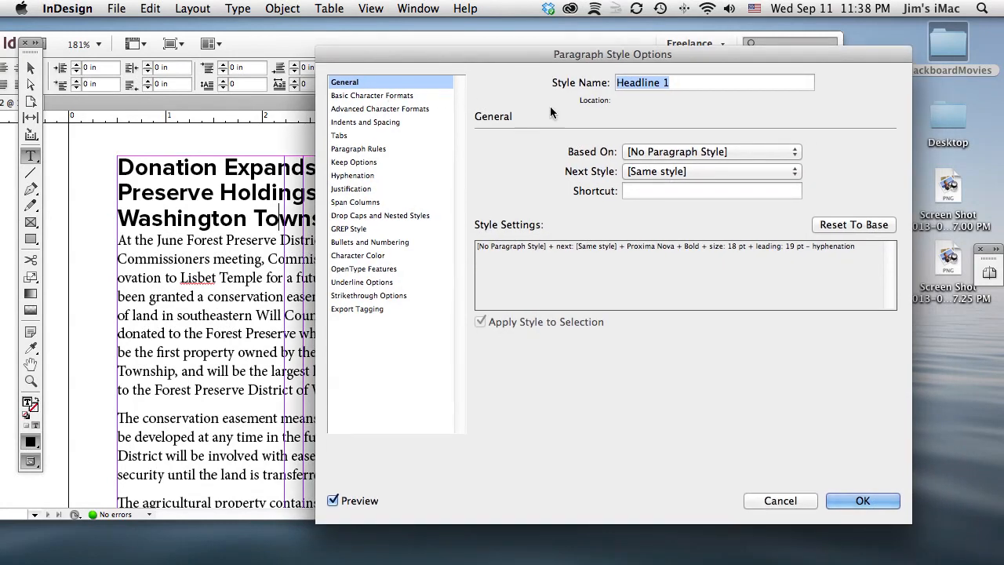
pyautogui.click(350, 95)
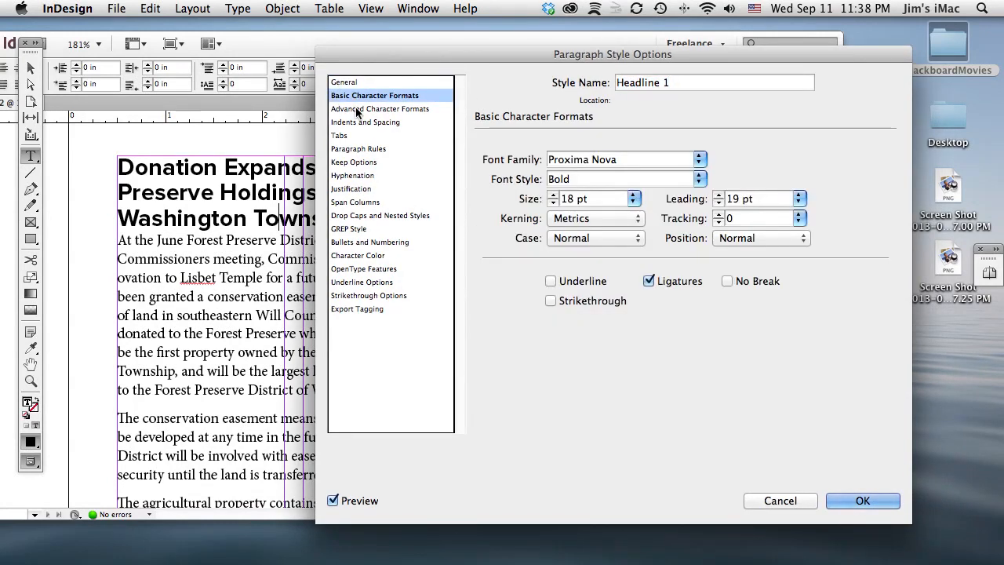
pyautogui.click(353, 109)
pyautogui.click(352, 123)
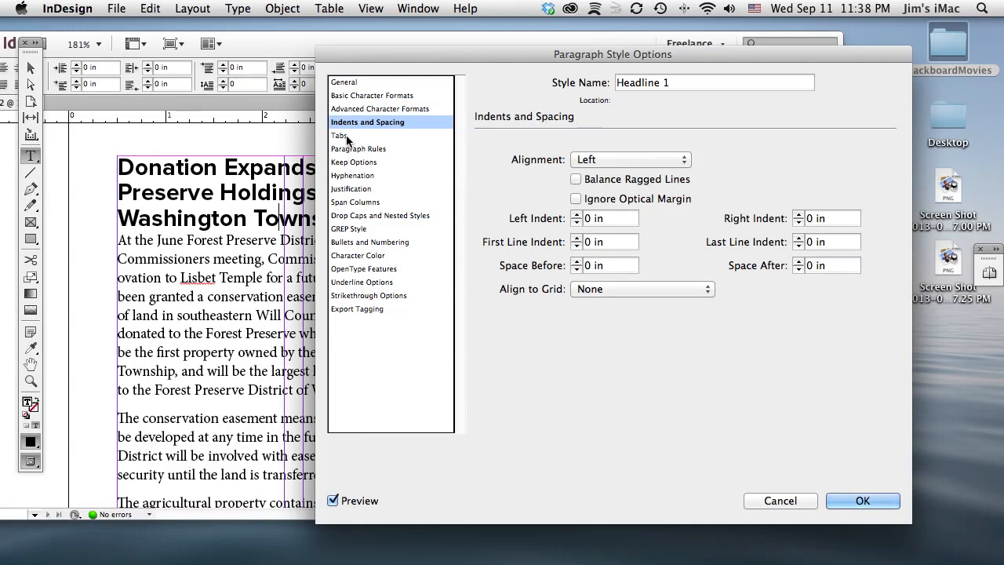
pyautogui.click(346, 137)
pyautogui.click(353, 149)
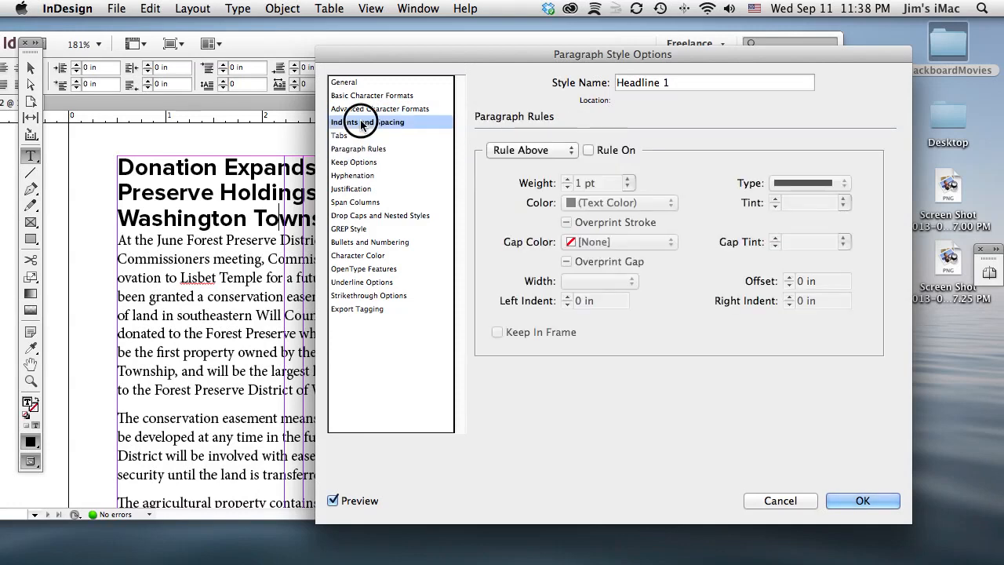
# Set the Headline 1 style's space after to 0.125 in and save the style change
pyautogui.click(353, 122)
pyautogui.moveTo(404, 57); pyautogui.dragTo(525, 54)
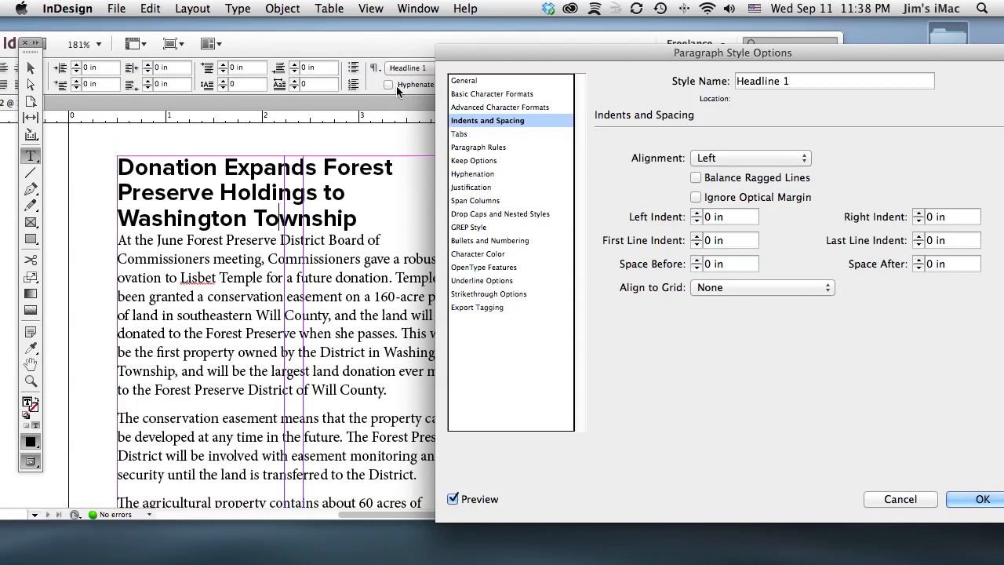
pyautogui.click(917, 260)
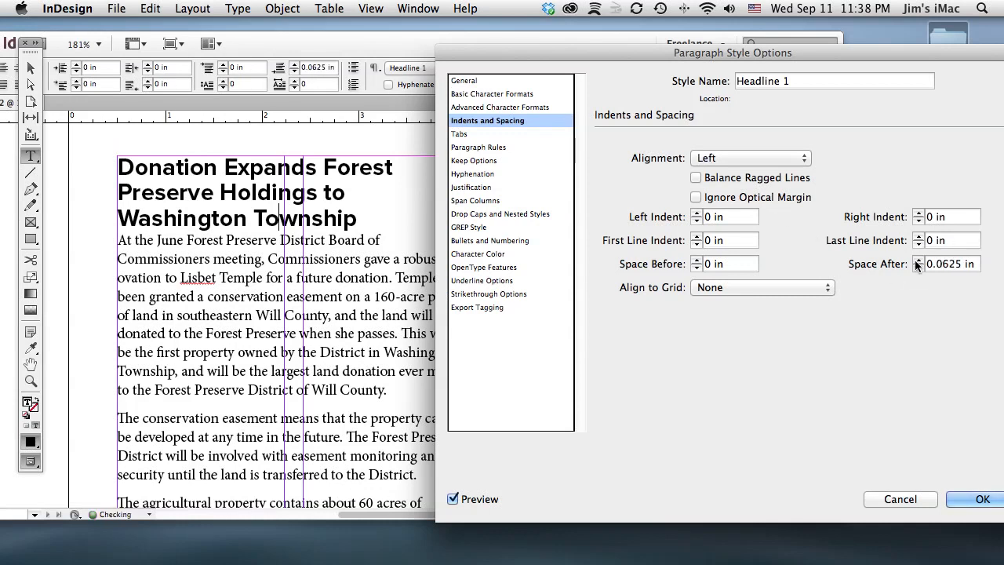
pyautogui.click(918, 261)
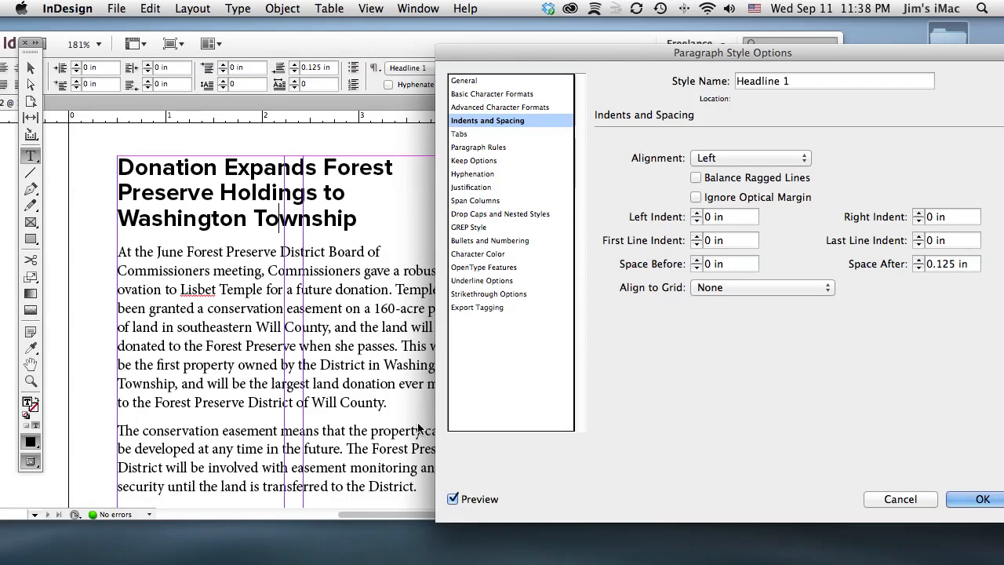
pyautogui.click(981, 499)
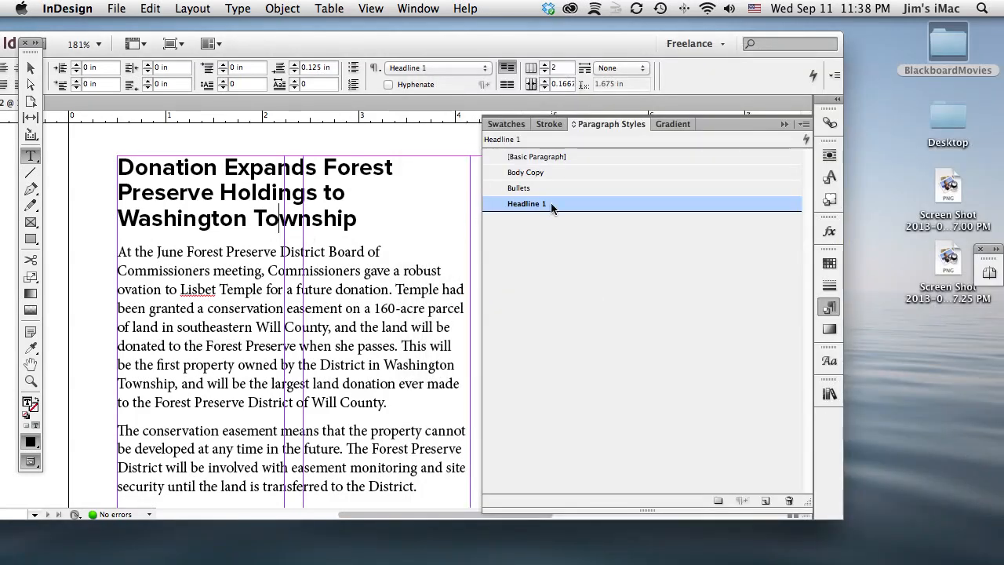
# Change the Headline 1 paragraph style's character color to magenta, C=0 M=100 Y=0 K=0, and check both story headlines
pyautogui.moveTo(349, 219); pyautogui.dragTo(291, 166)
pyautogui.click(327, 205)
pyautogui.scroll(-10, 371, 221)
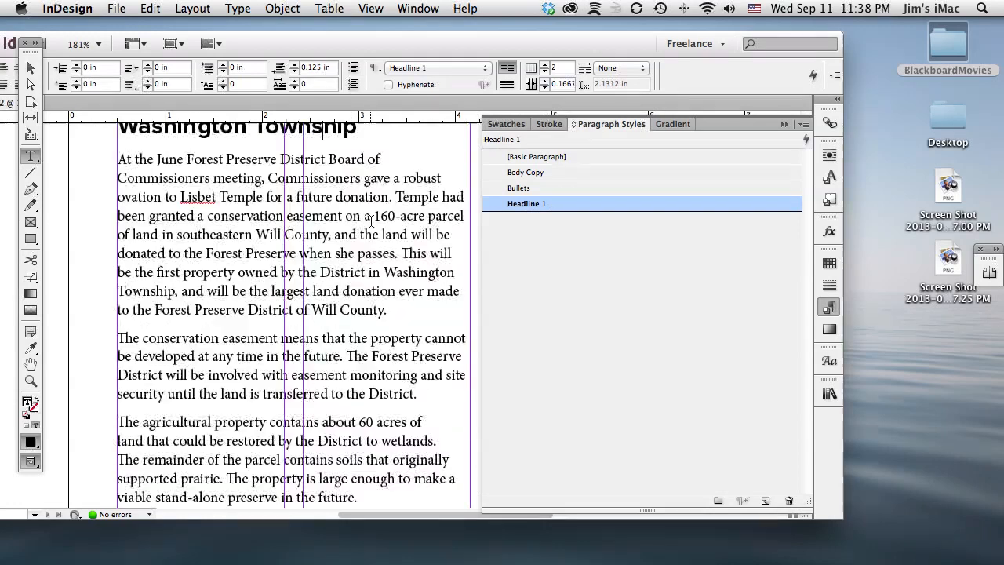
pyautogui.scroll(-10, 371, 221)
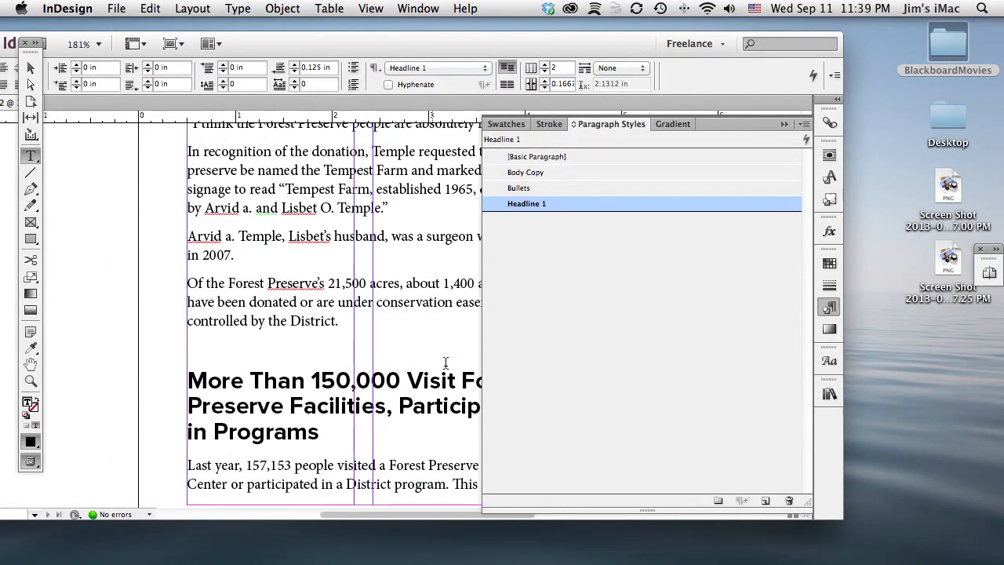
pyautogui.doubleClick(536, 205)
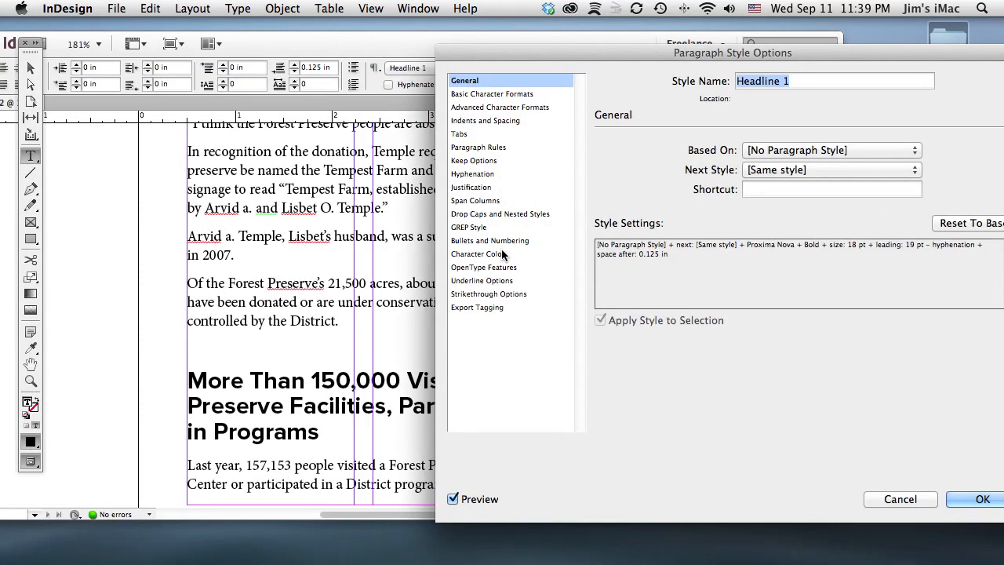
pyautogui.click(501, 251)
pyautogui.click(657, 225)
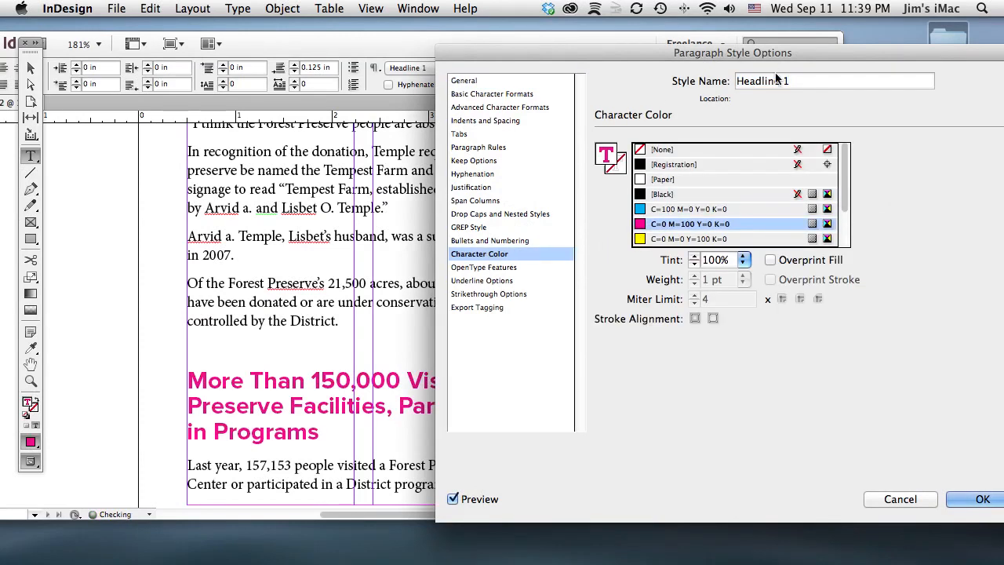
pyautogui.click(980, 501)
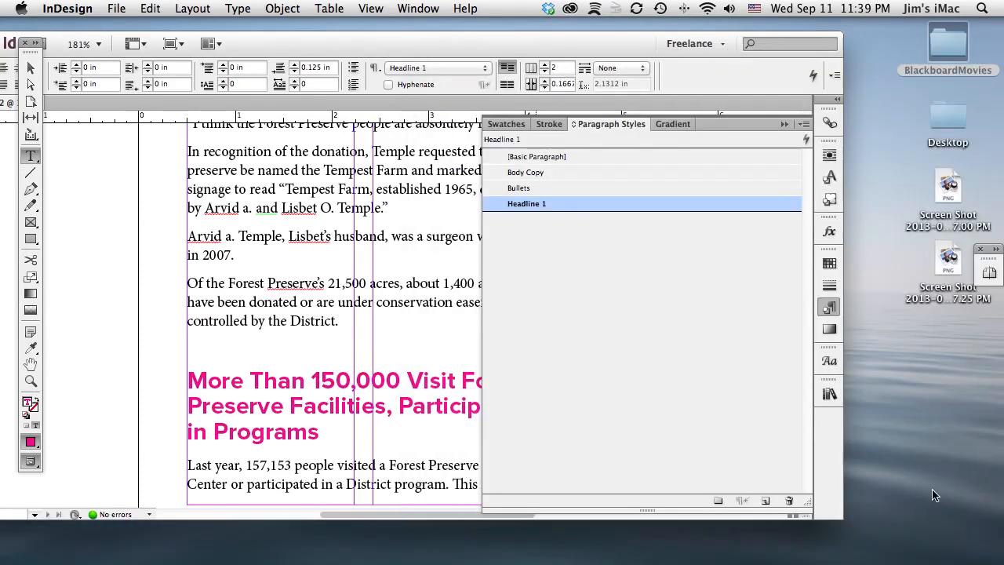
pyautogui.scroll(5, 415, 325)
pyautogui.scroll(10, 414, 326)
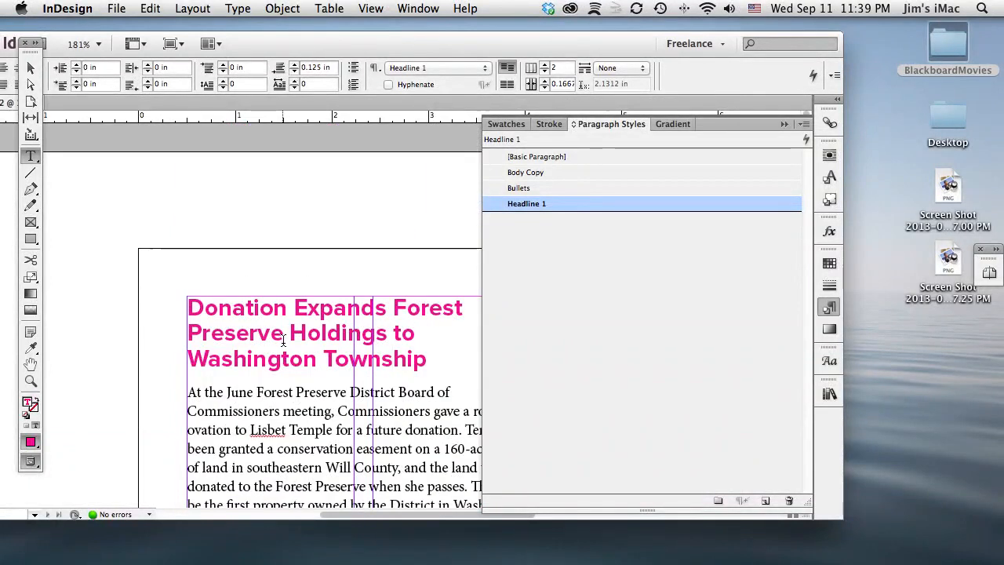
# Insert a column break after the first story and delete the empty lines above the second headline at the top of column two
pyautogui.press('super+0')
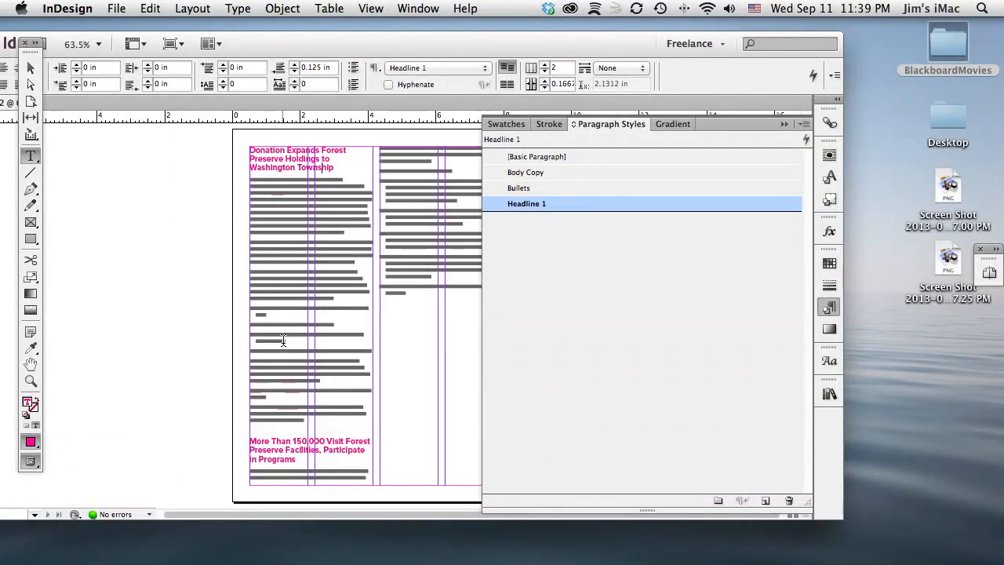
pyautogui.click(321, 419)
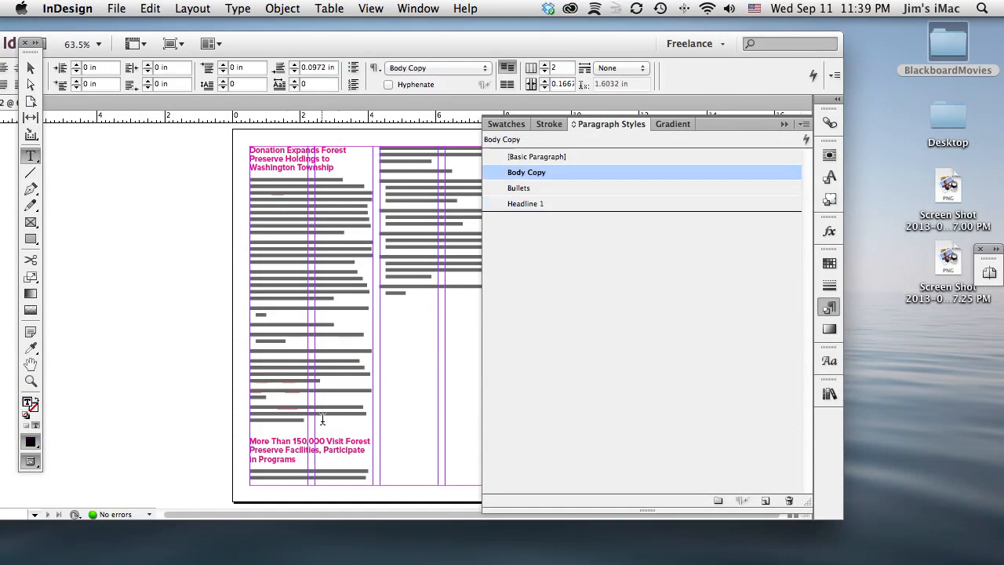
pyautogui.press('KP_Enter')
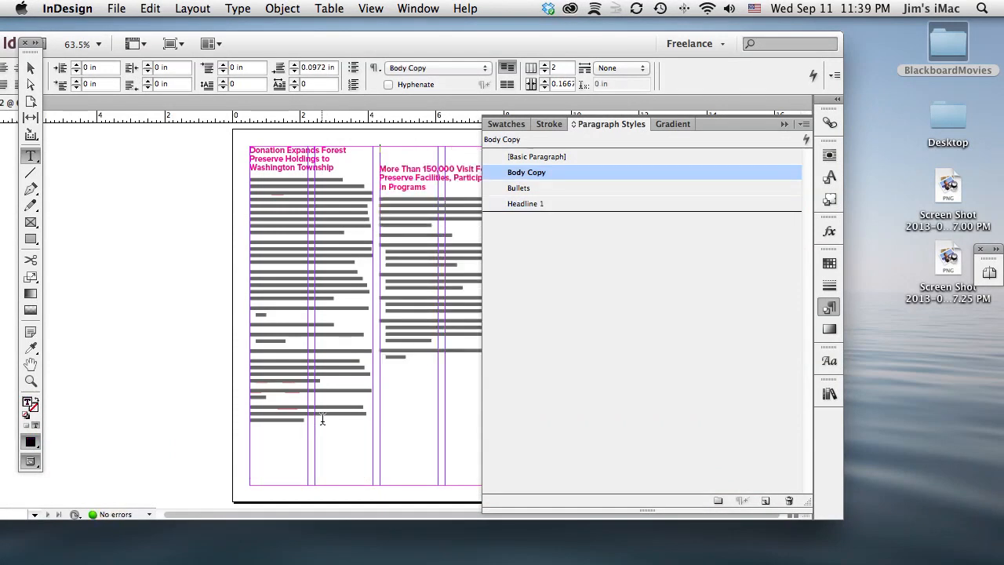
pyautogui.press('Delete')
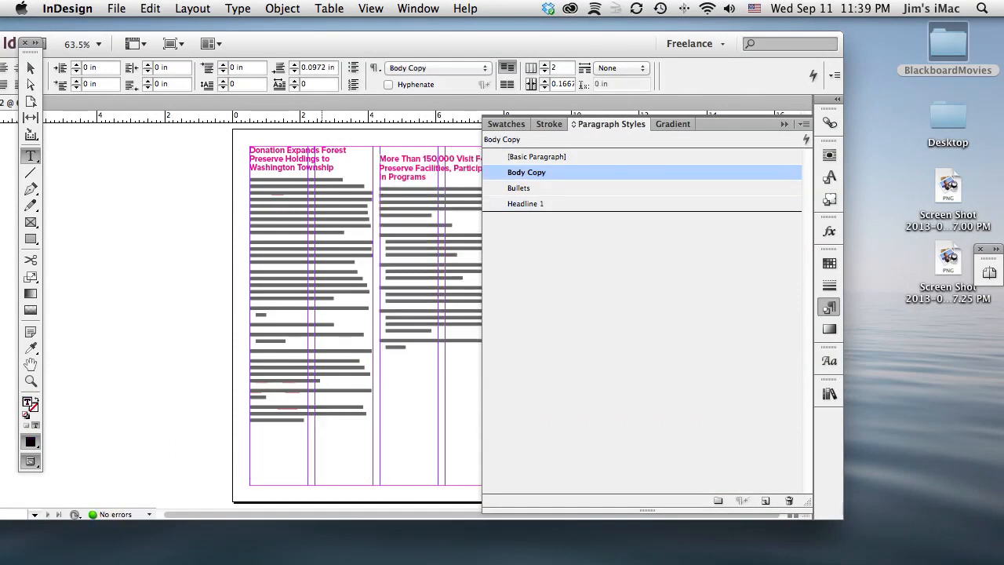
pyautogui.press('Delete')
# Set the Headline 1 paragraph style's character color back to [Black] and save the style
pyautogui.click(33, 380)
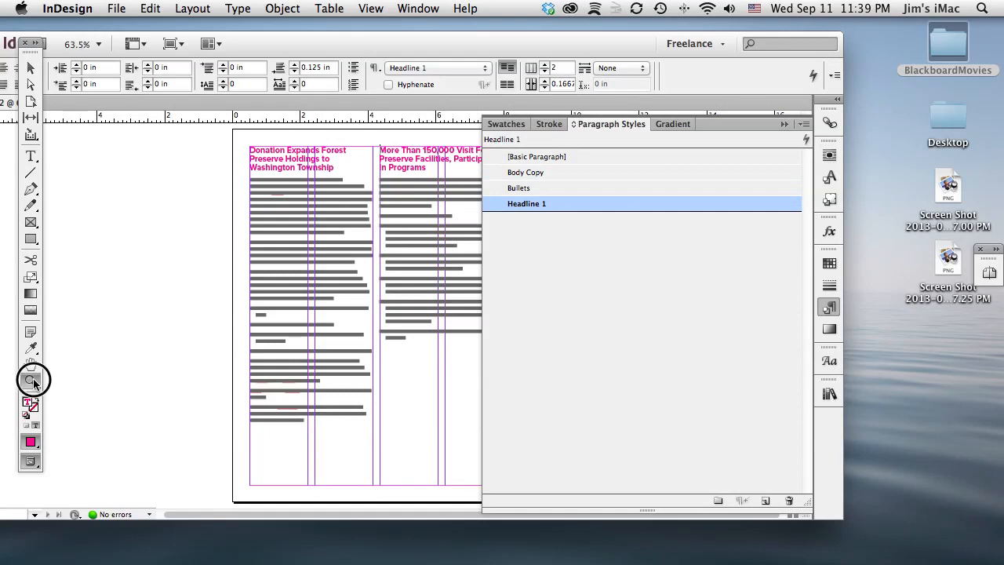
pyautogui.moveTo(241, 148); pyautogui.dragTo(588, 374)
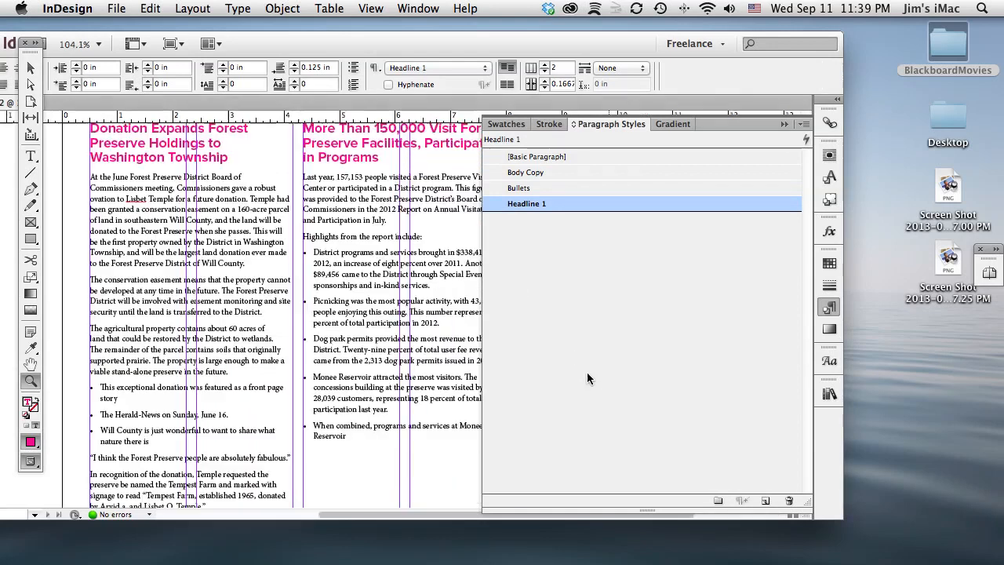
pyautogui.click(31, 156)
pyautogui.doubleClick(542, 204)
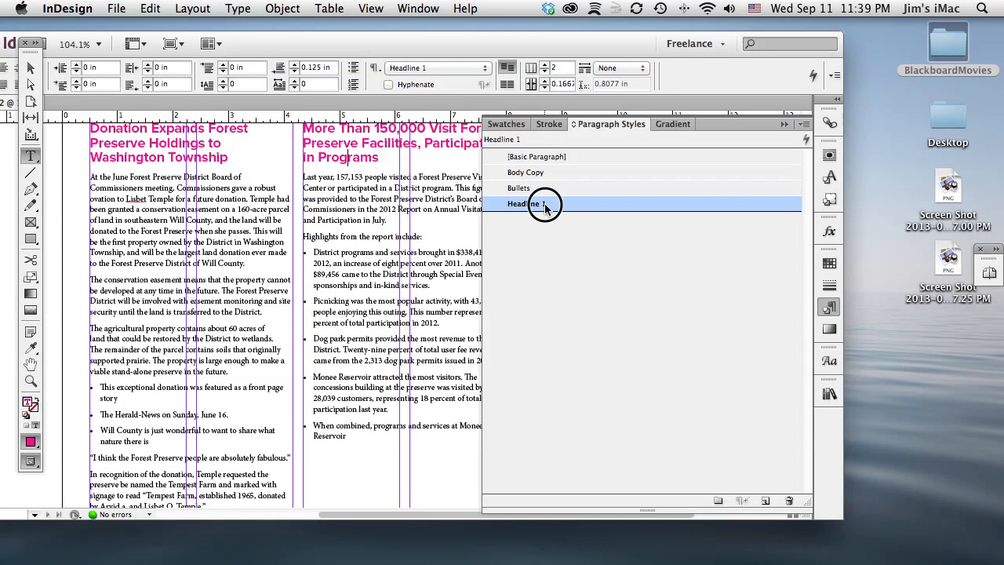
pyautogui.click(498, 255)
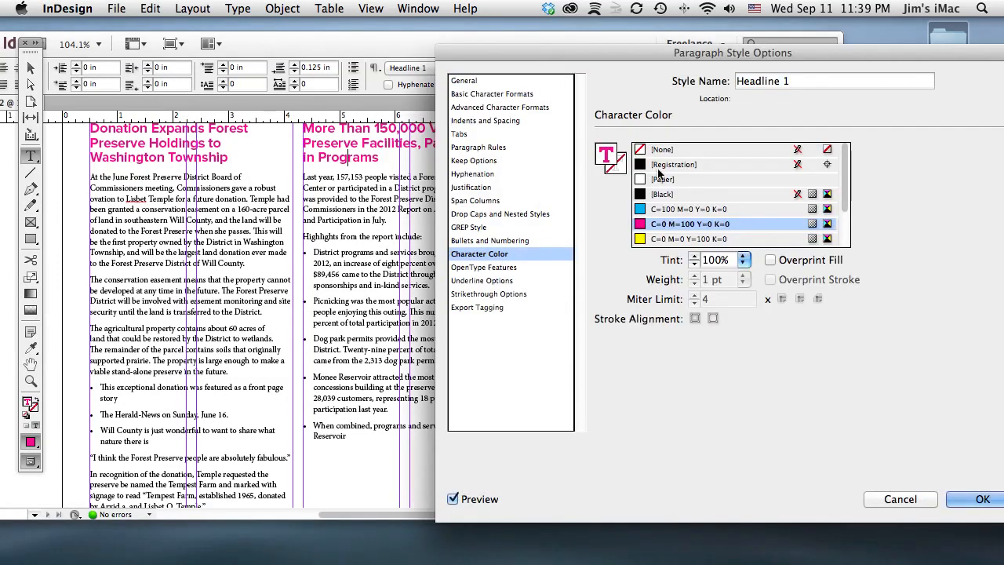
pyautogui.click(663, 194)
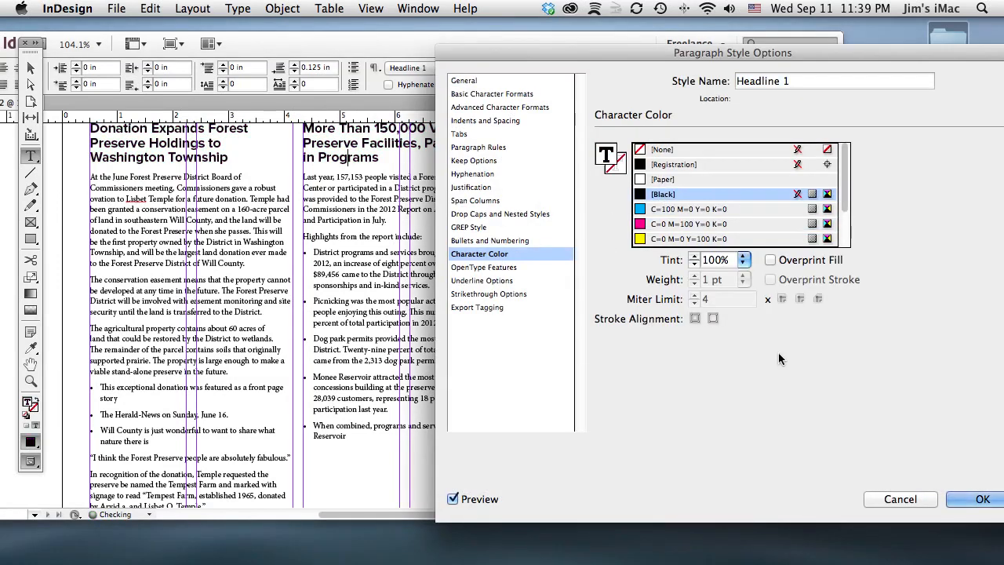
pyautogui.click(973, 499)
# Select the whole story text and delete the Body Copy, Bullets and Headline 1 paragraph styles, replacing them with [Basic Paragraph]
pyautogui.click(423, 259)
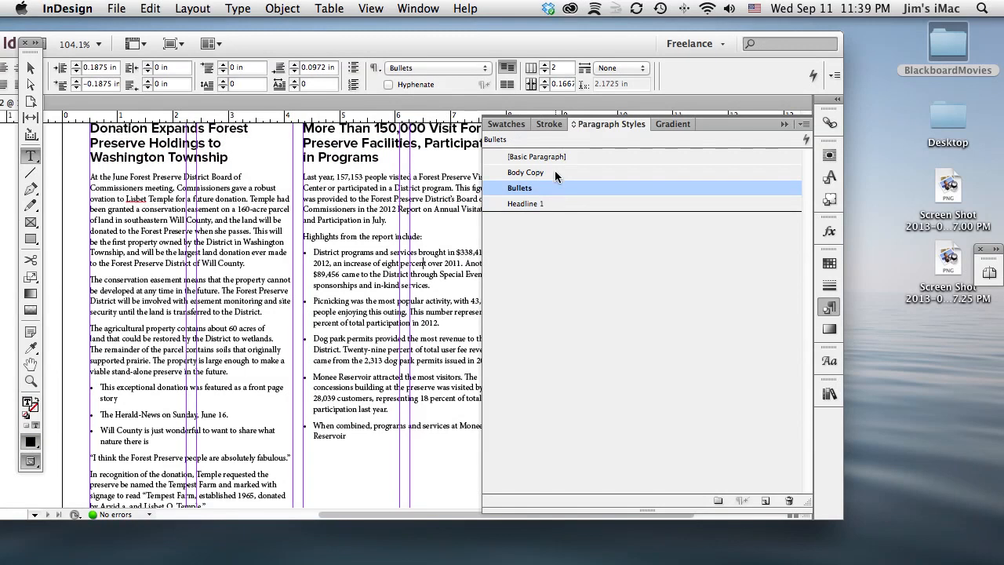
pyautogui.click(380, 208)
pyautogui.press('super+a')
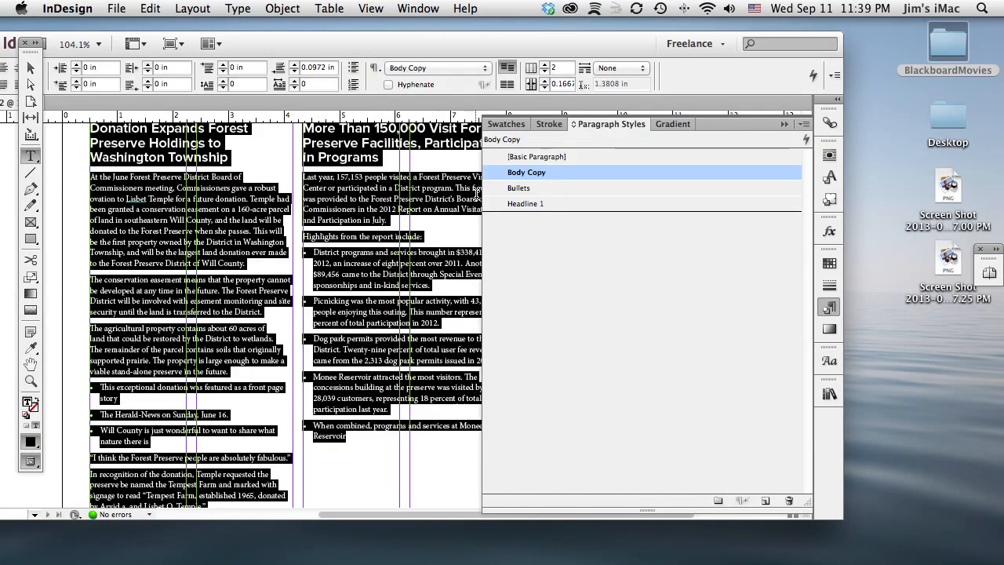
pyautogui.click(519, 173)
pyautogui.keyDown('shift'); pyautogui.click(522, 200); pyautogui.keyUp('shift')
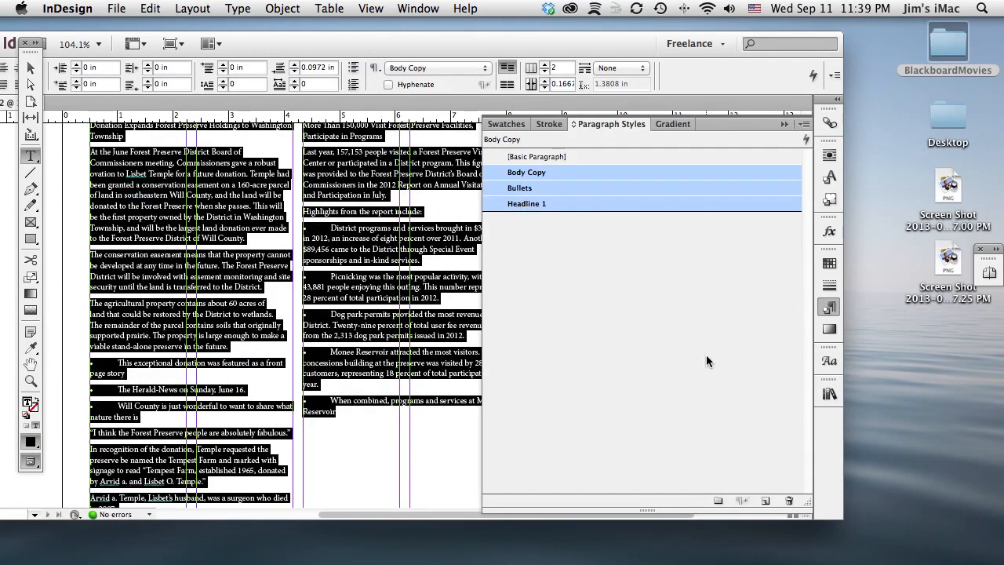
pyautogui.click(787, 499)
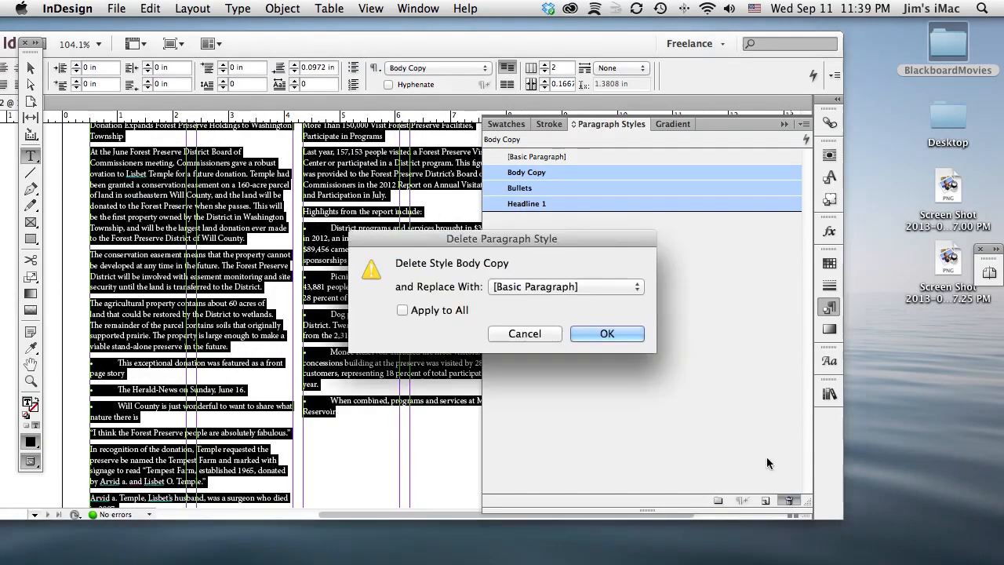
pyautogui.click(607, 334)
pyautogui.click(375, 246)
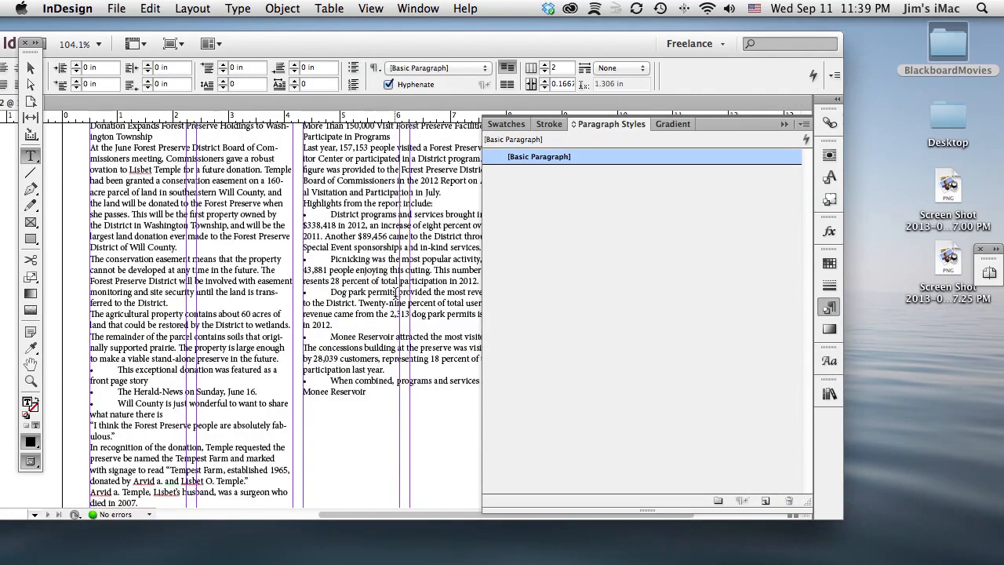
# Start loading paragraph styles from another document and browse to the Project1_Newspaper folder in Dropbox's PubDesign_Inbox
pyautogui.scroll(3, 395, 292)
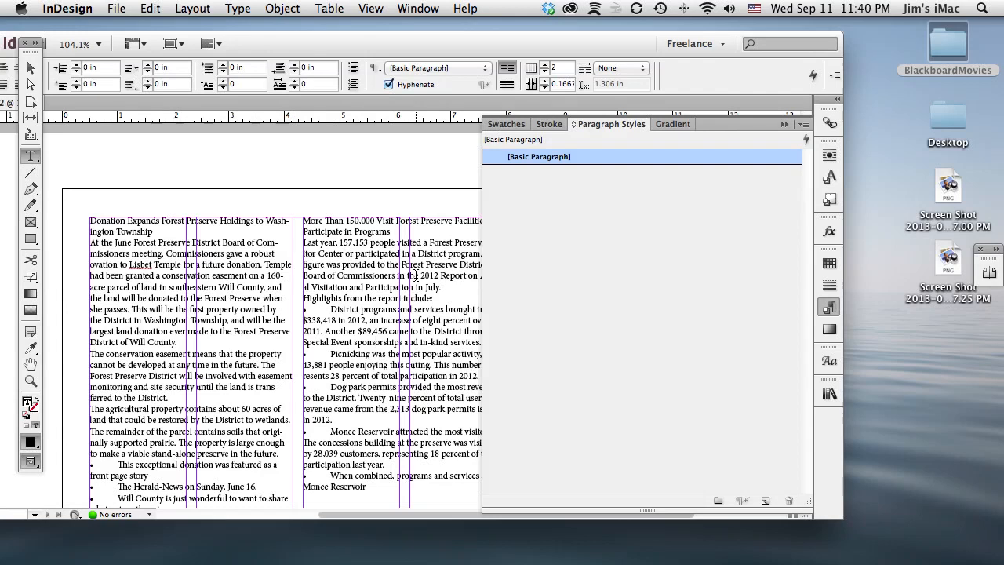
pyautogui.click(803, 125)
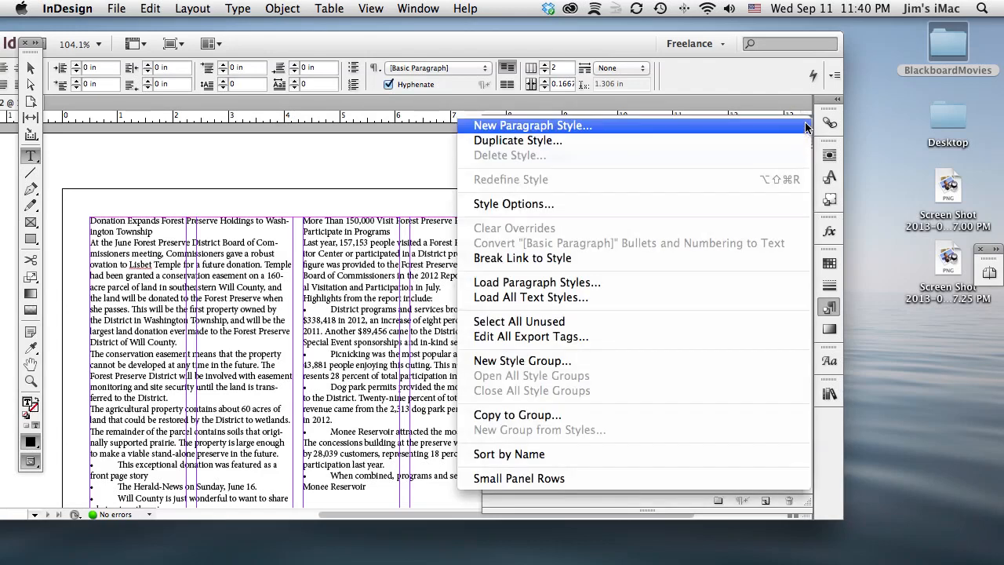
pyautogui.click(650, 282)
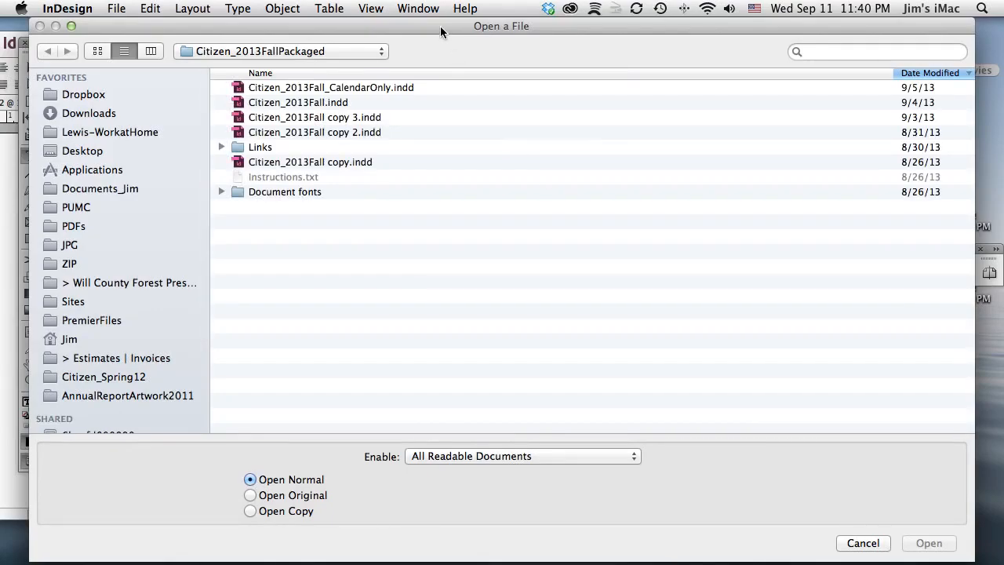
pyautogui.moveTo(441, 30); pyautogui.dragTo(529, 105)
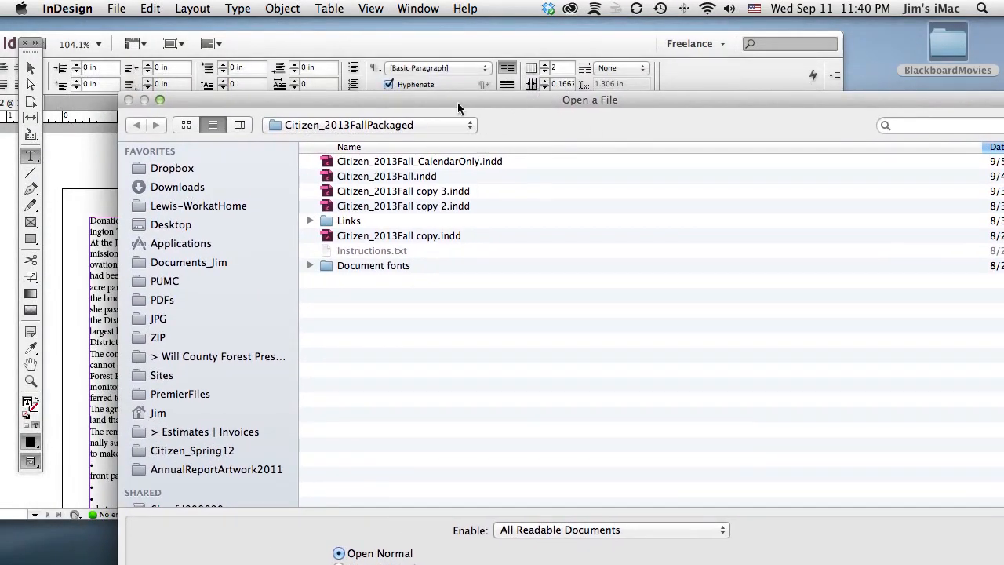
pyautogui.moveTo(458, 106); pyautogui.dragTo(453, 119)
pyautogui.click(209, 187)
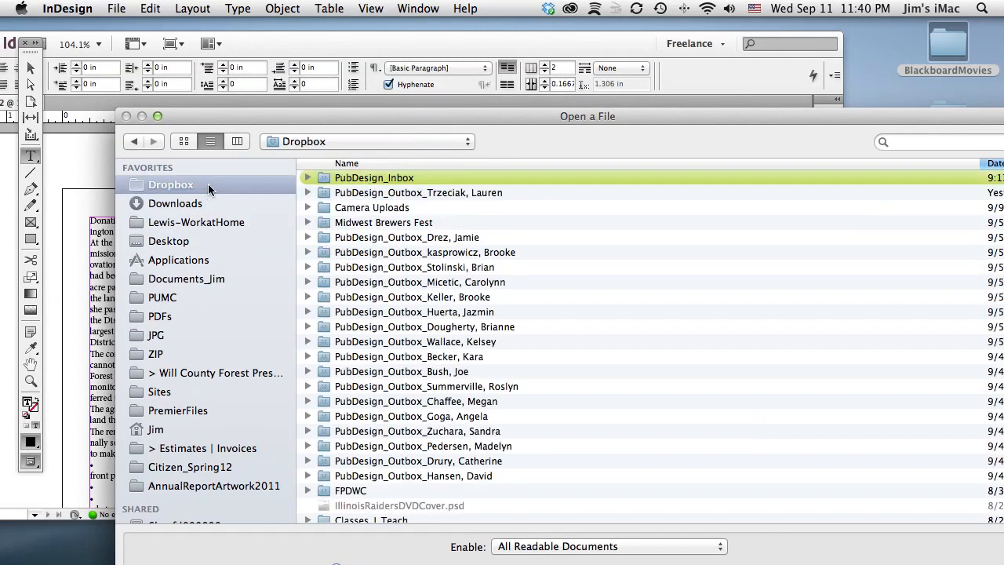
pyautogui.doubleClick(377, 180)
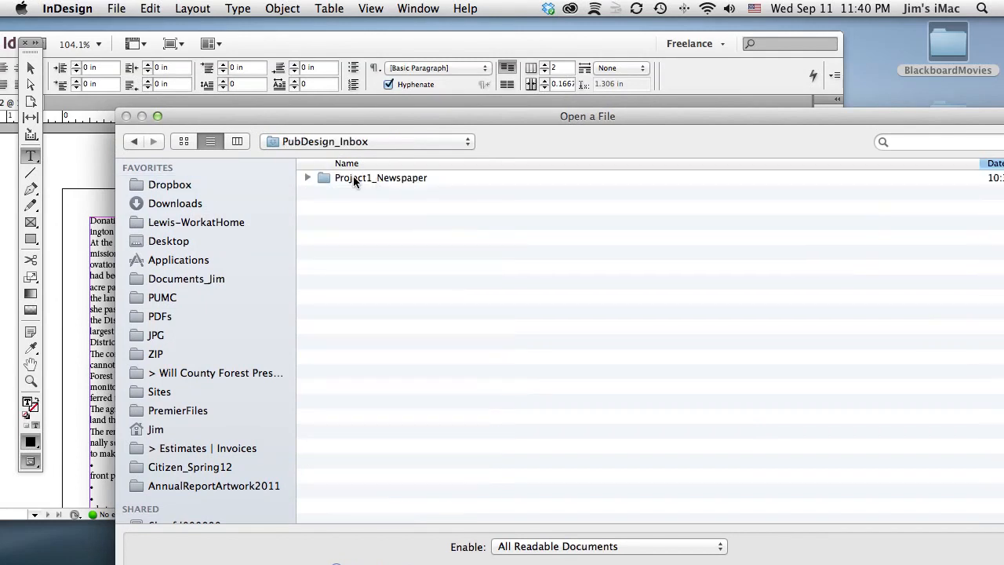
pyautogui.click(308, 178)
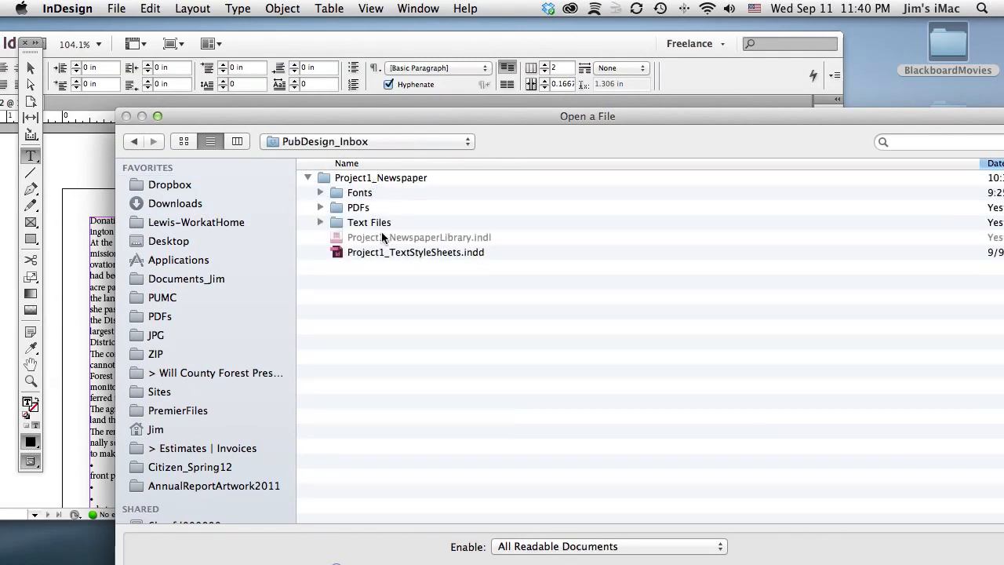
# Load all paragraph styles from Project1_TextStyleSheets.indd into the document
pyautogui.click(395, 253)
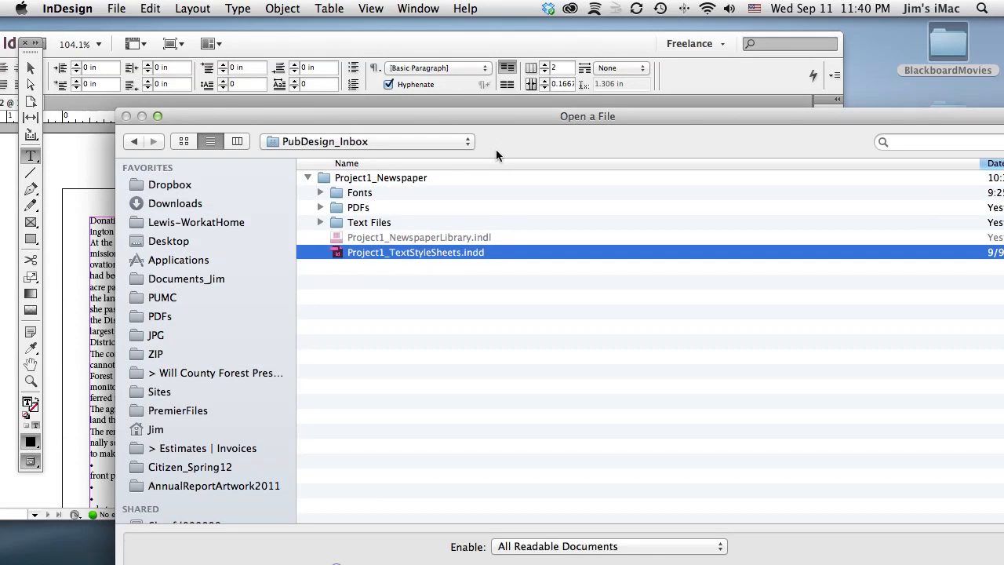
pyautogui.moveTo(480, 104); pyautogui.dragTo(396, 14)
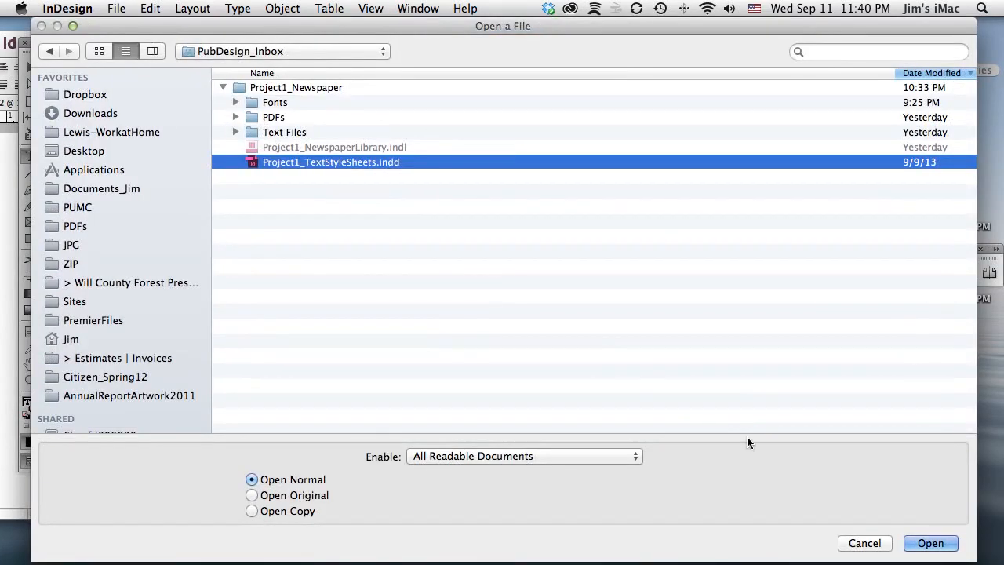
pyautogui.click(929, 543)
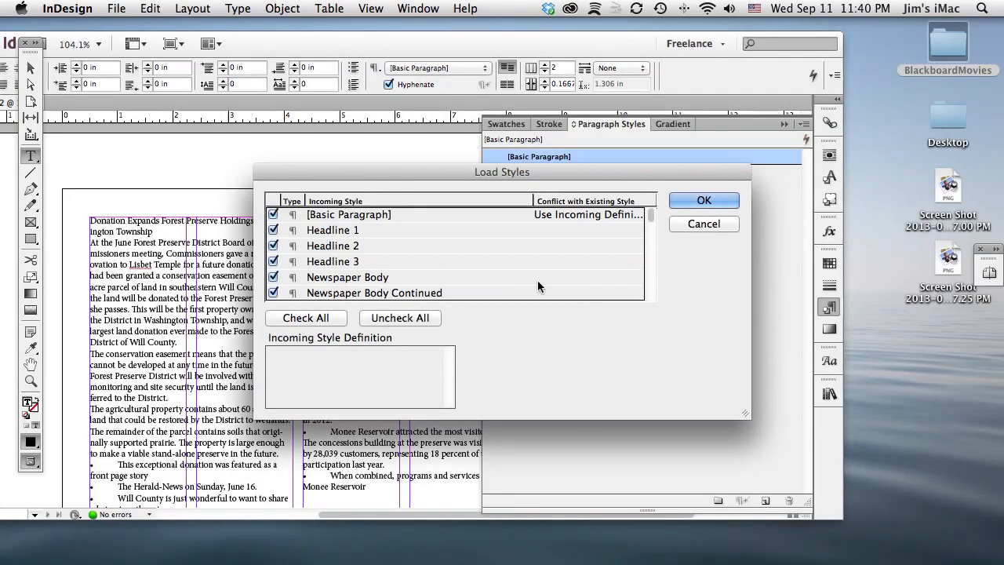
pyautogui.click(313, 326)
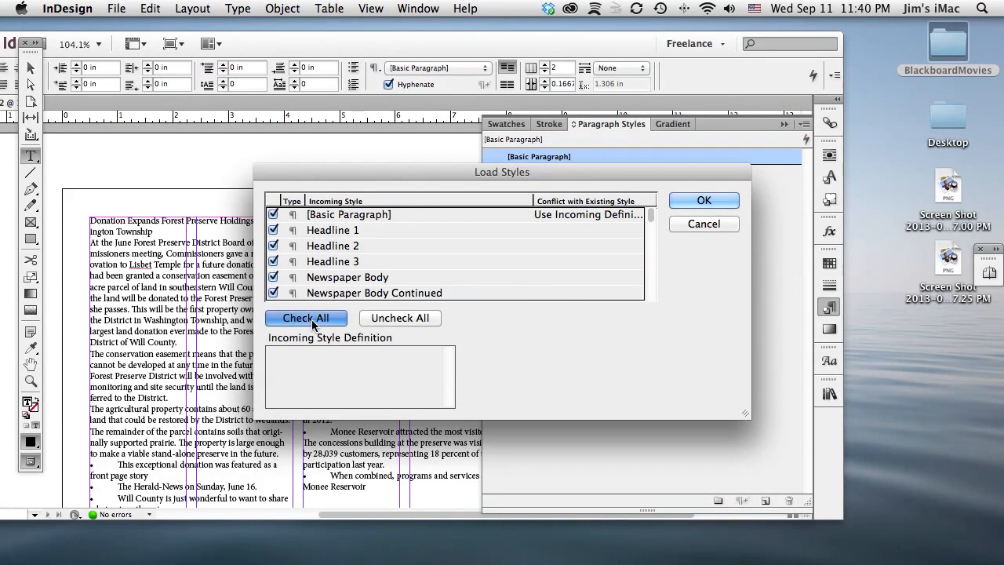
pyautogui.click(704, 200)
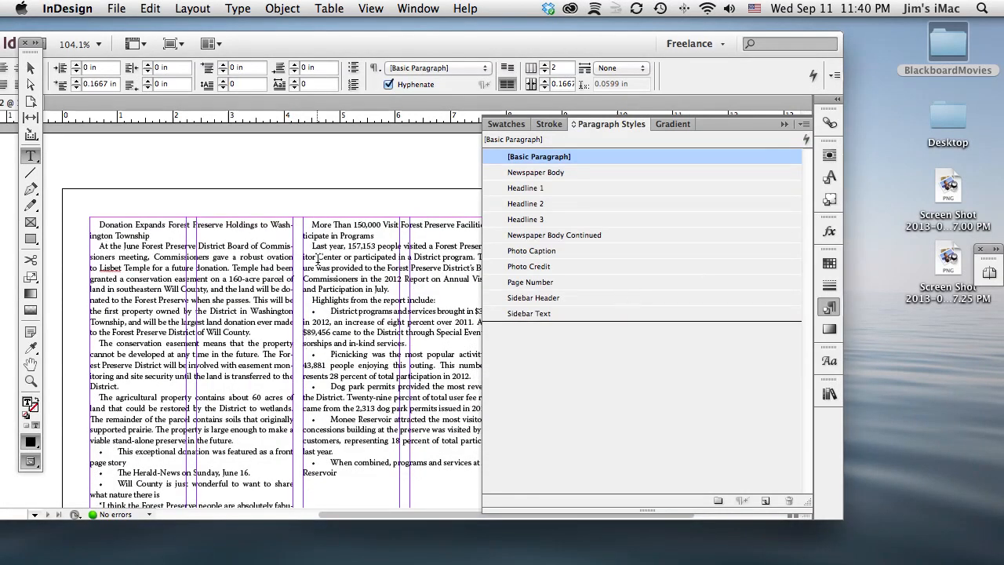
# Try the loaded Headline 1 and Headline 2 styles on the first story's headline, and apply Headline 3 to it
pyautogui.click(279, 260)
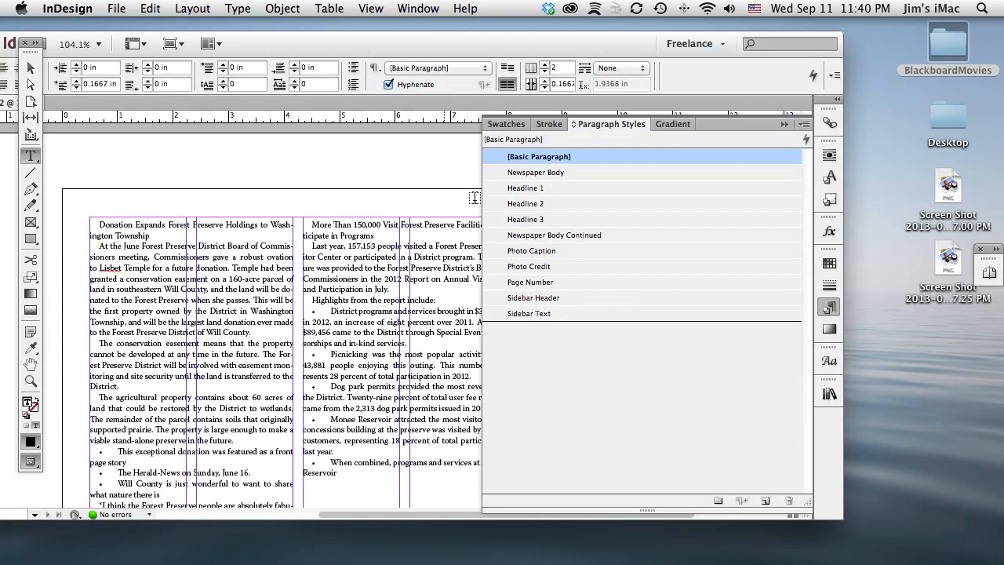
pyautogui.click(524, 188)
pyautogui.click(528, 204)
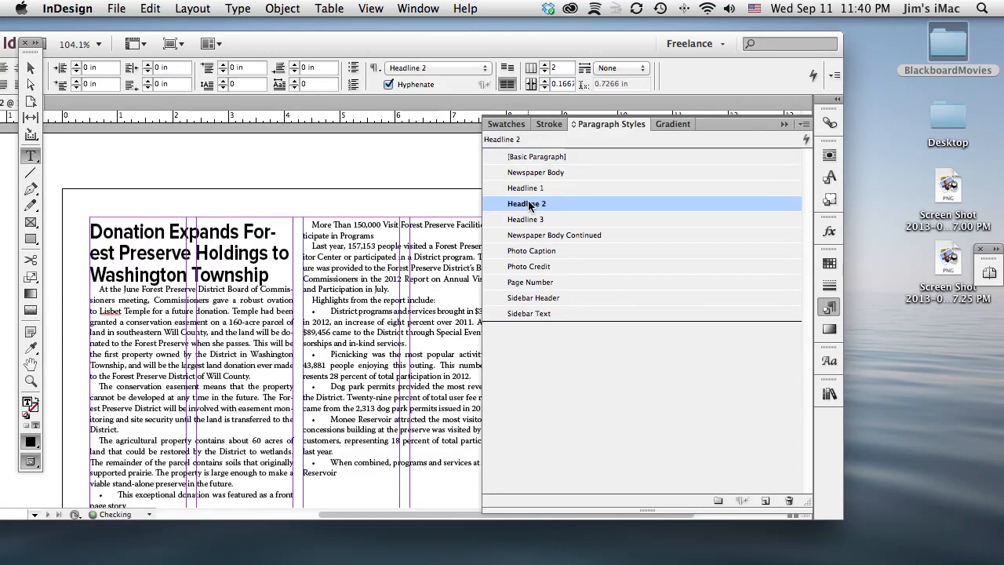
pyautogui.click(529, 220)
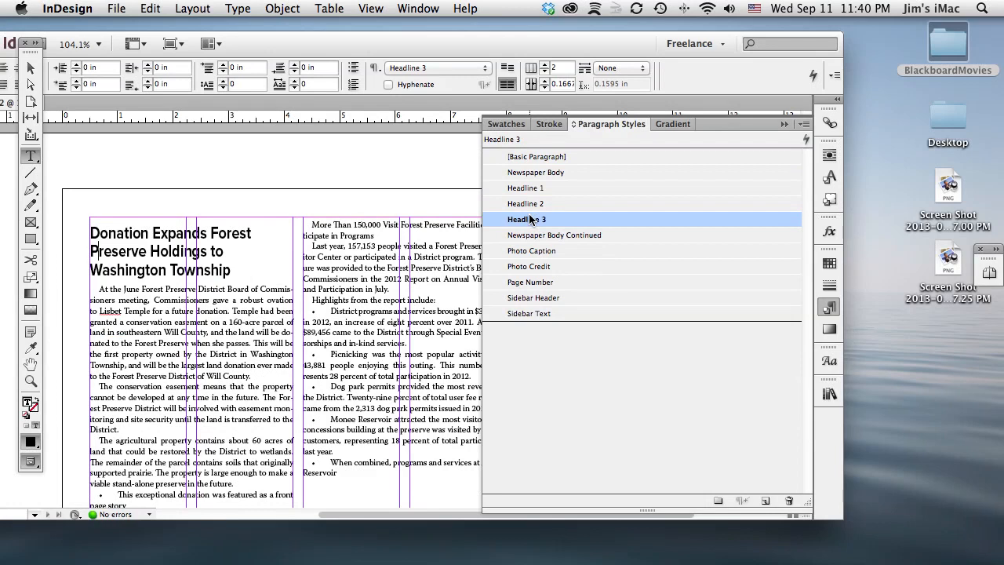
# Select all text below the first story's headline through the end of the second column and apply the Newspaper Body paragraph style
pyautogui.moveTo(92, 288); pyautogui.dragTo(466, 459)
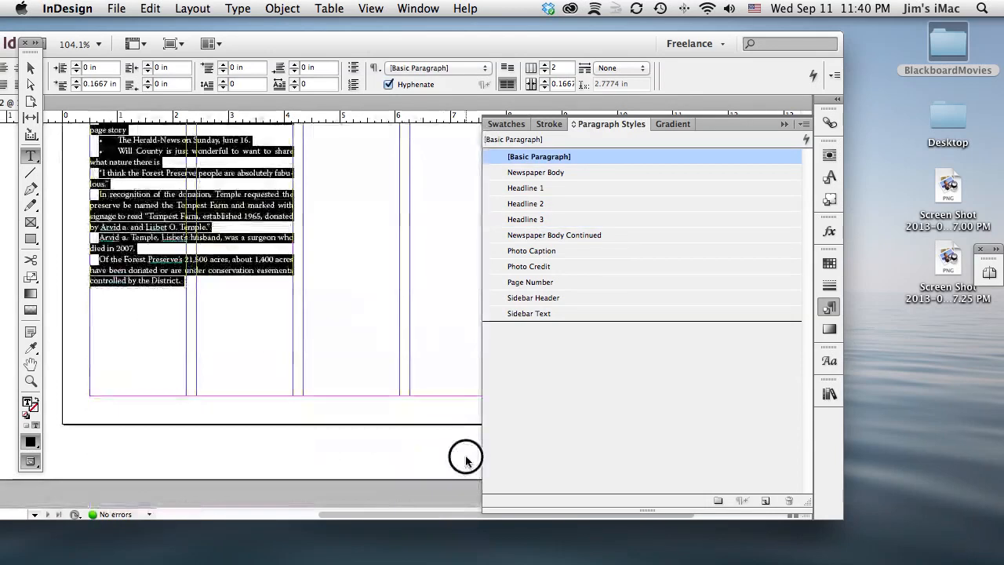
pyautogui.click(560, 172)
pyautogui.scroll(9, 359, 198)
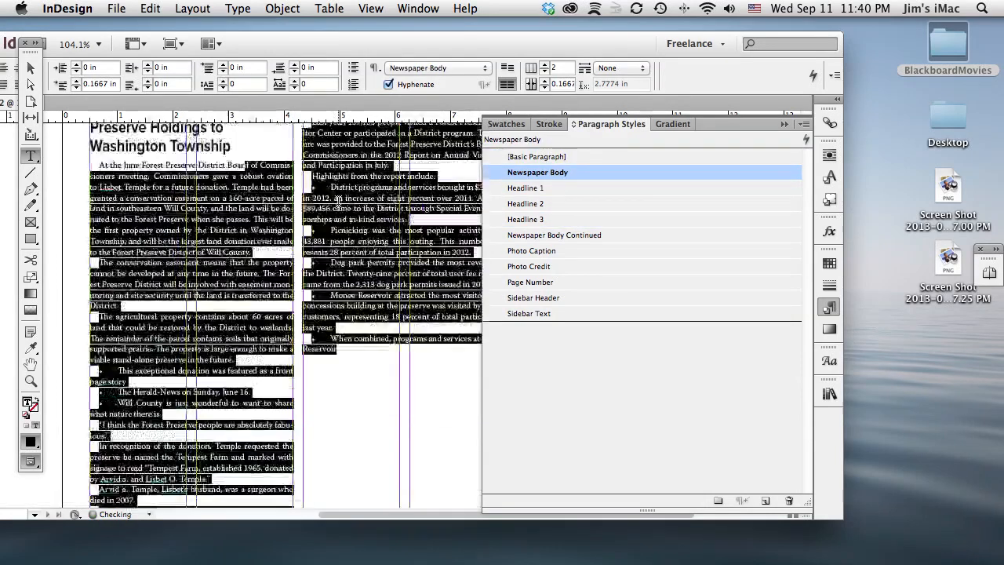
pyautogui.scroll(-4, 408, 235)
pyautogui.click(210, 284)
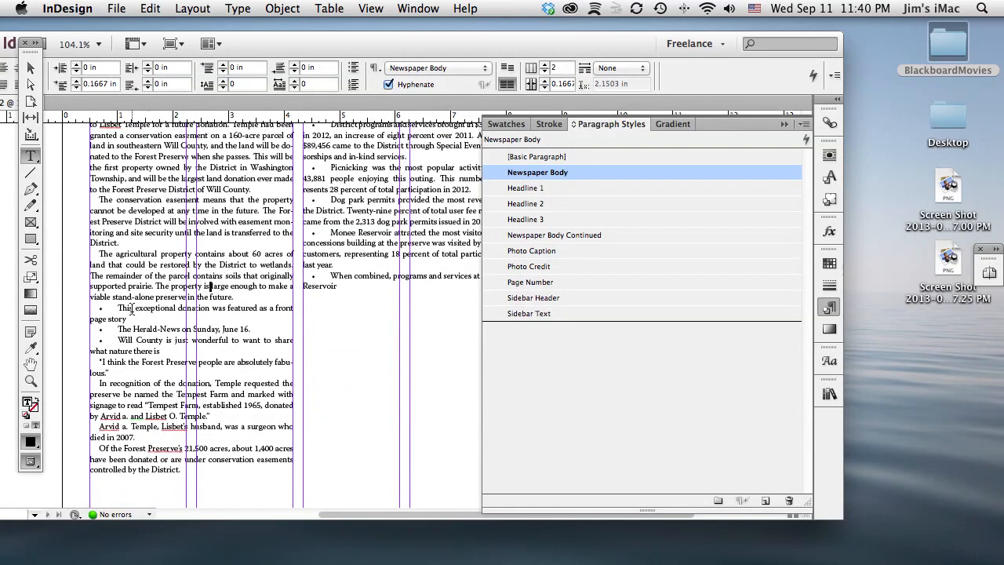
pyautogui.moveTo(127, 318); pyautogui.dragTo(151, 341)
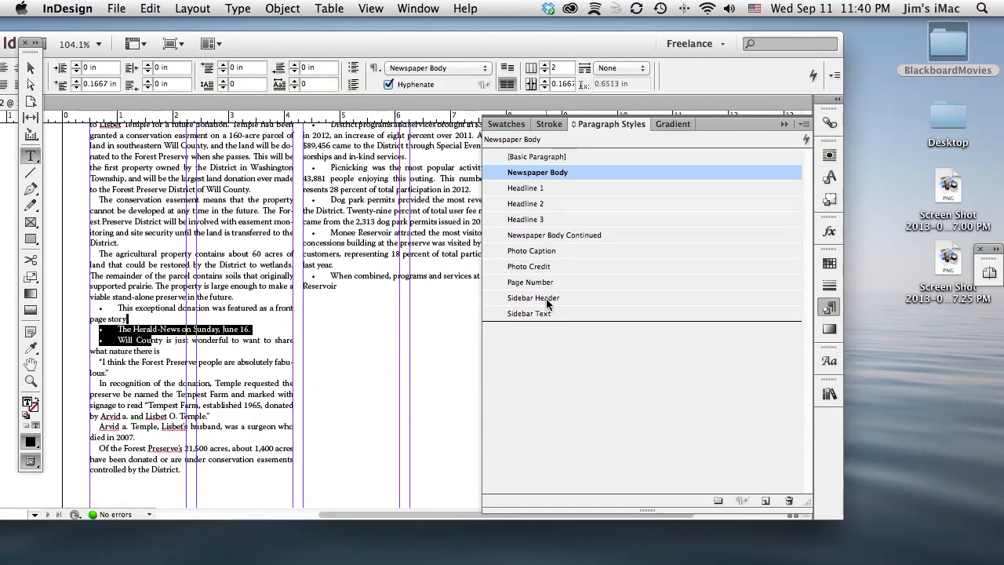
pyautogui.click(228, 352)
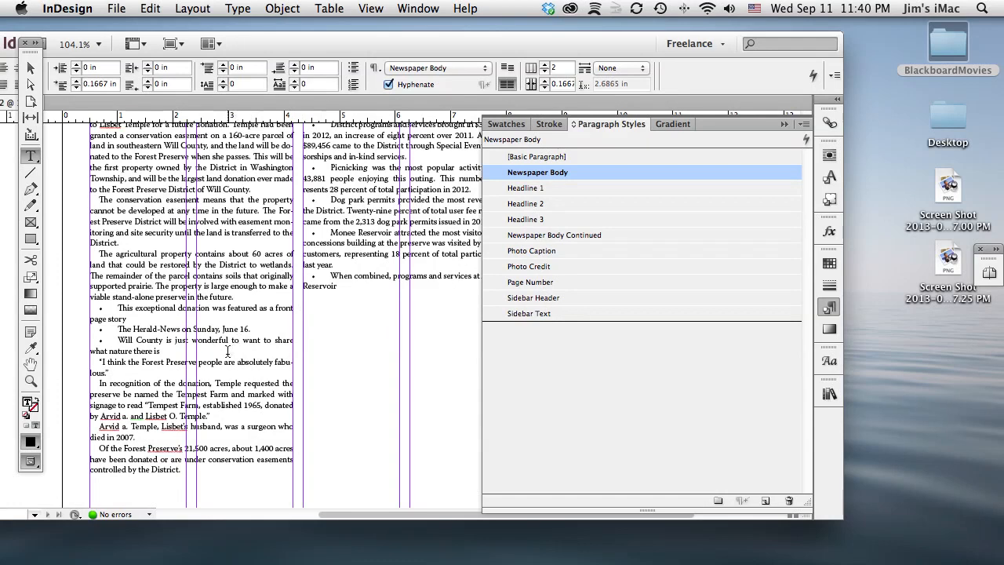
# Try Headline 2 on the second story's "More Than 150,000 Visit" headline, and apply Headline 3 to it
pyautogui.scroll(4, 363, 283)
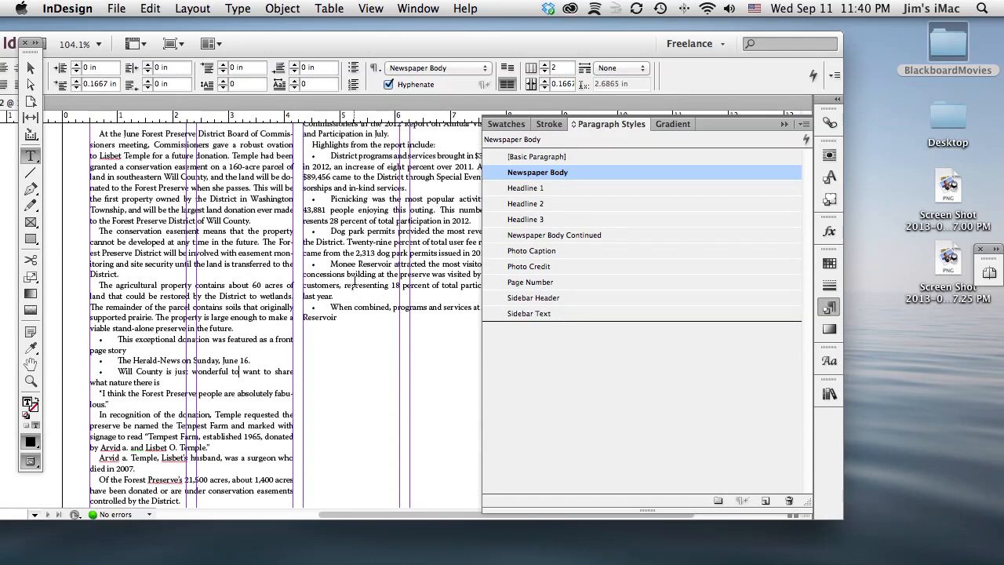
pyautogui.click(524, 203)
pyautogui.click(524, 219)
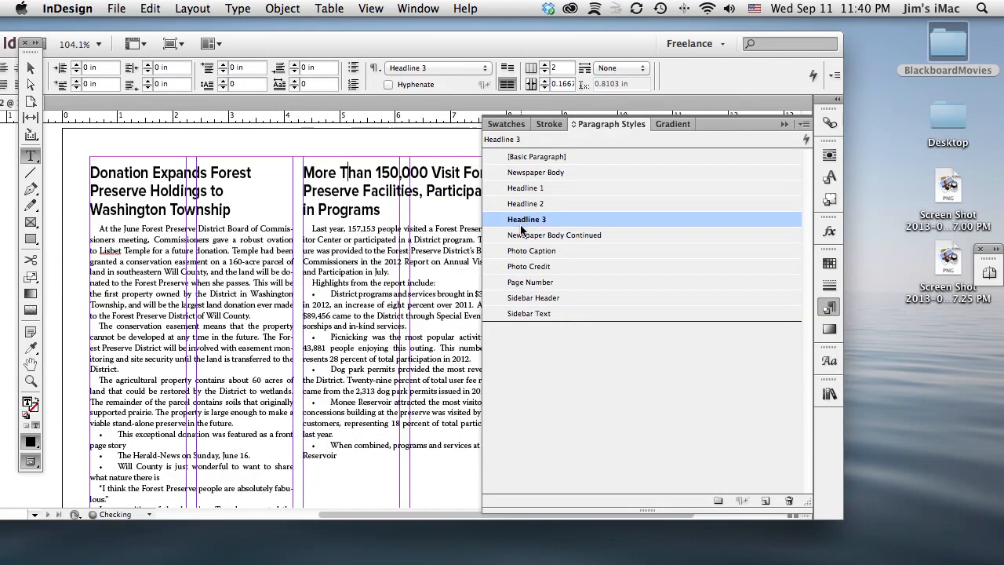
pyautogui.scroll(-2, 396, 269)
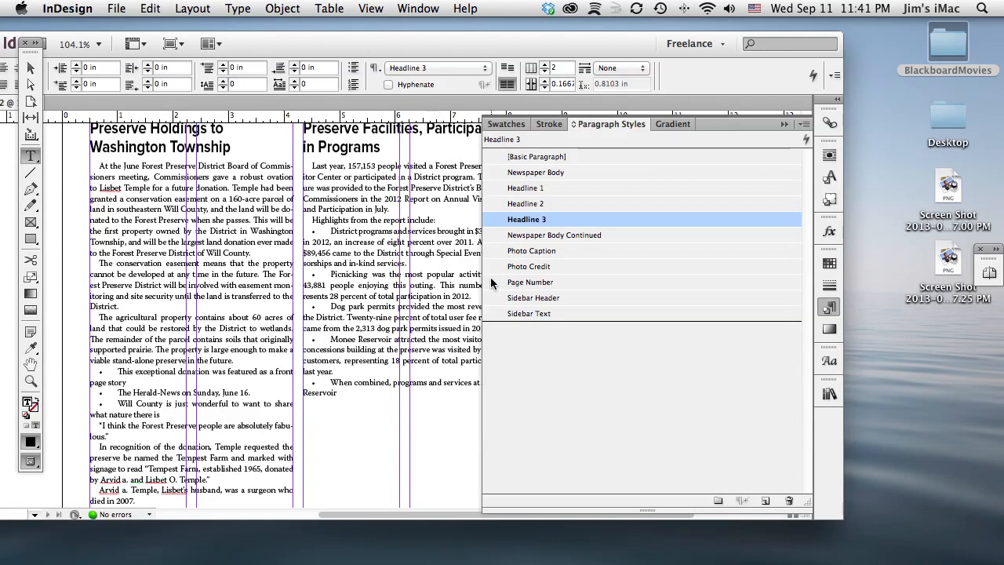
# Collapse the Paragraph Styles list to uncover the full second column, and move the application window lower on the desktop
pyautogui.moveTo(412, 44); pyautogui.dragTo(459, 61)
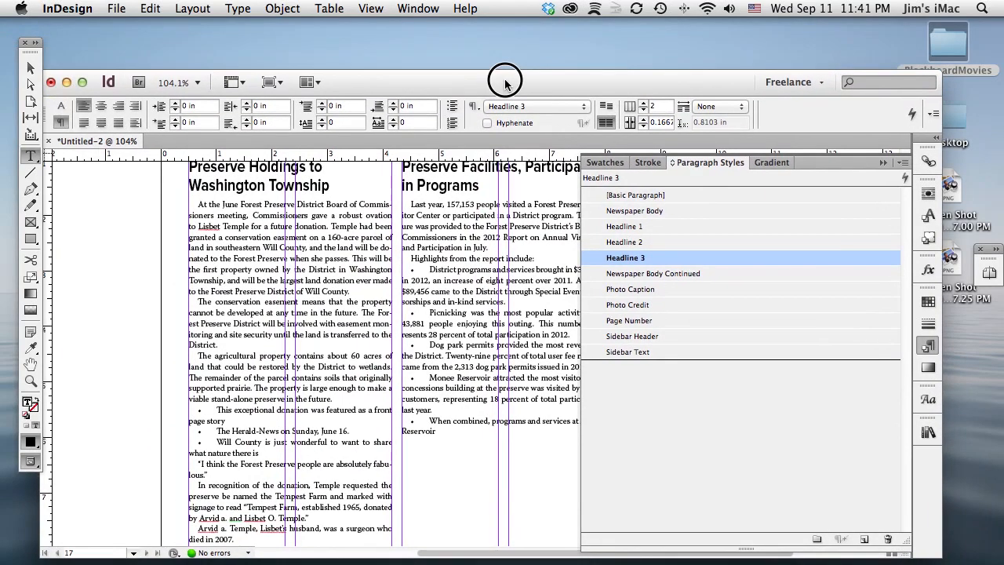
pyautogui.click(882, 164)
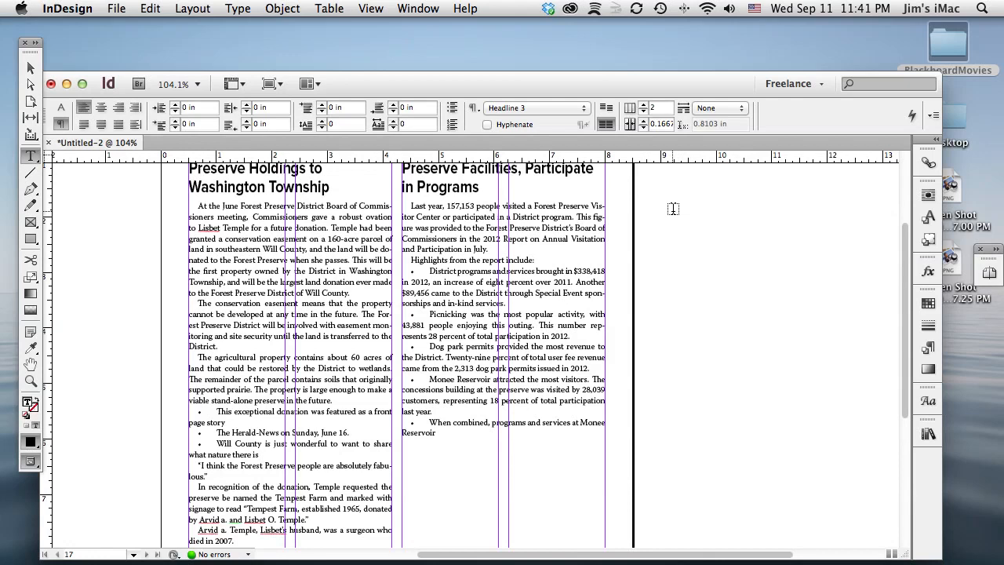
pyautogui.moveTo(490, 83); pyautogui.dragTo(517, 153)
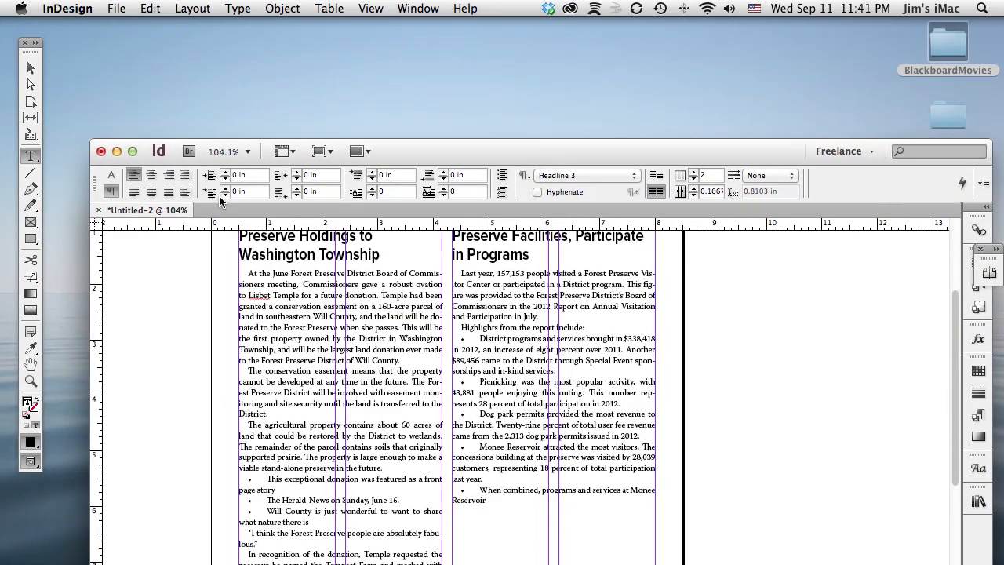